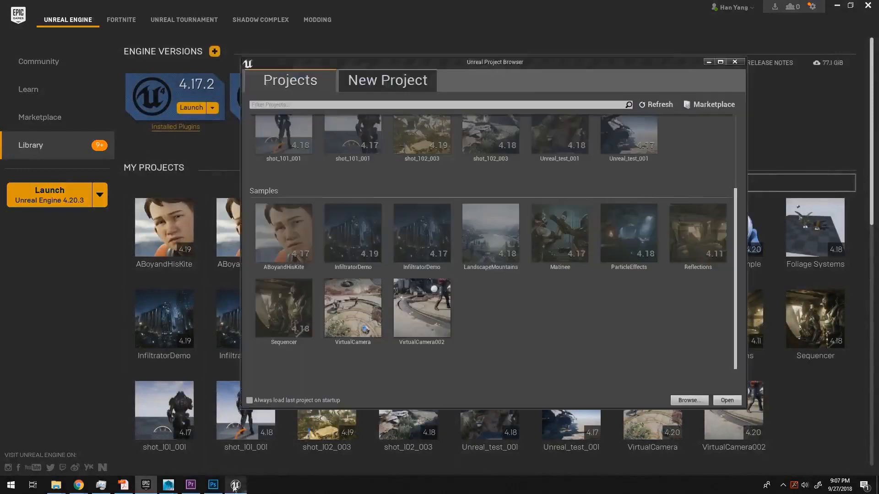
# Create a new blank Blueprint project named test for Desktop / Console with Maximum Quality and Starter Content
pyautogui.moveTo(509, 67); pyautogui.dragTo(495, 62)
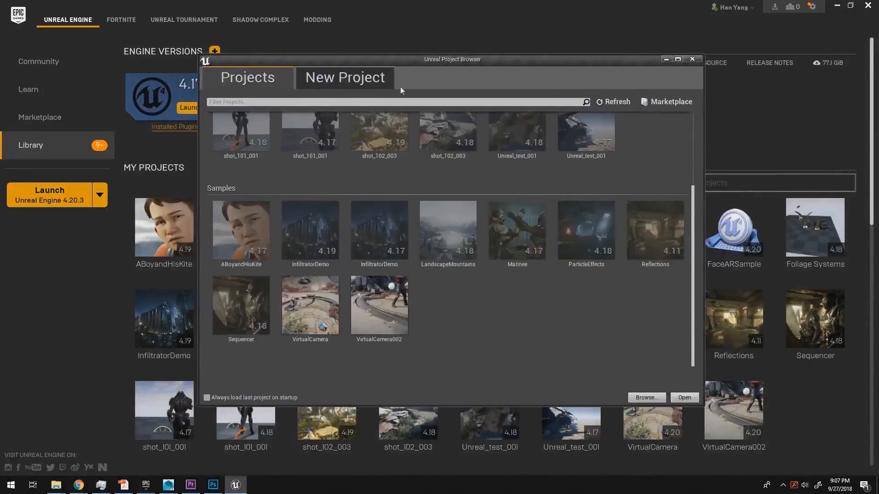
pyautogui.click(333, 84)
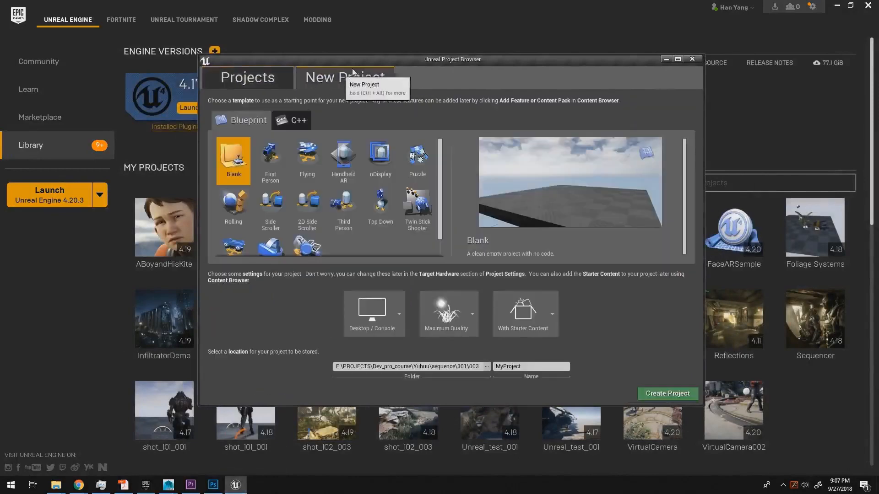
pyautogui.moveTo(374, 64); pyautogui.dragTo(375, 62)
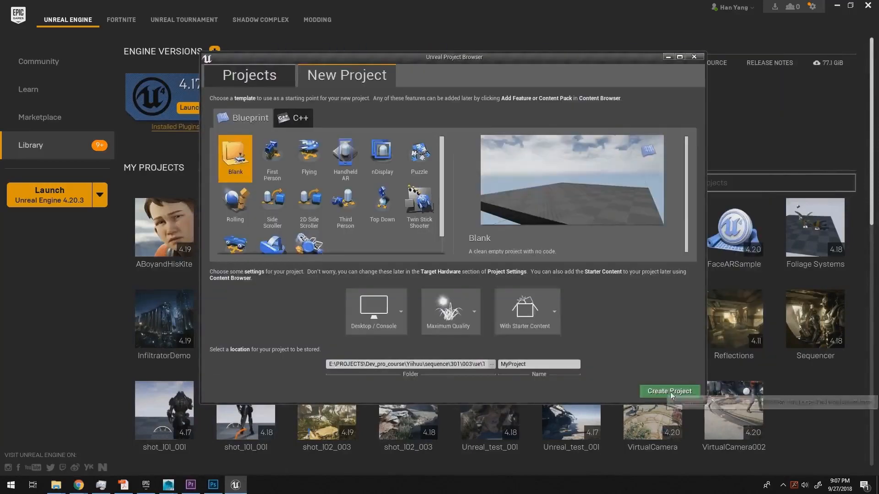
pyautogui.click(540, 365)
pyautogui.write('t')
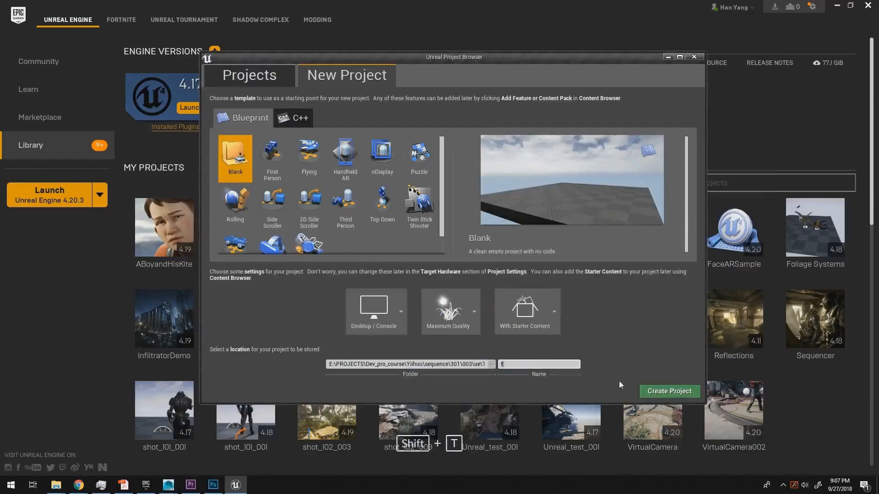
pyautogui.write('EST')
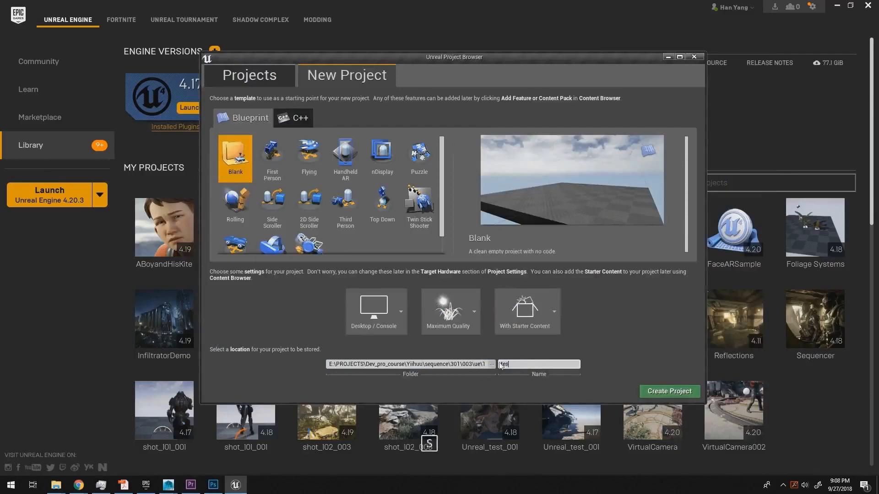
pyautogui.click(669, 391)
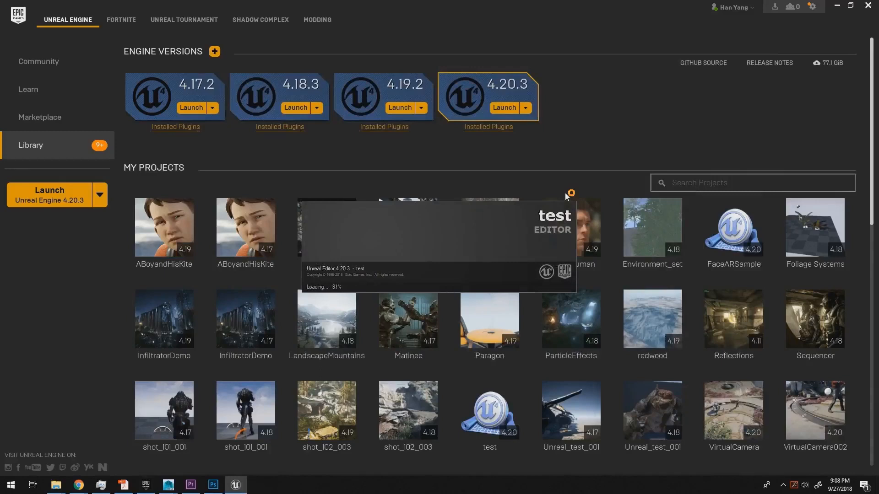
# Switch to the Epic Games Launcher's Learn section and browse to the sample projects around the Open World Demo Collection
pyautogui.click(47, 94)
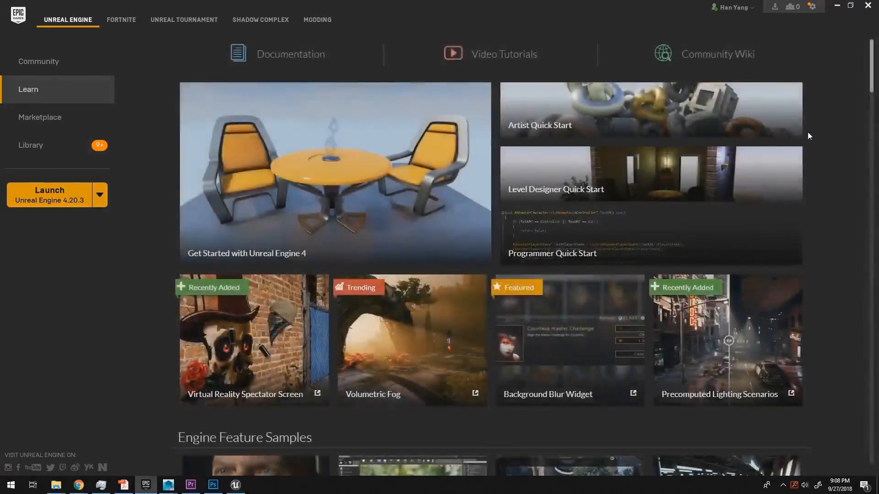
pyautogui.scroll(-15, 856, 160)
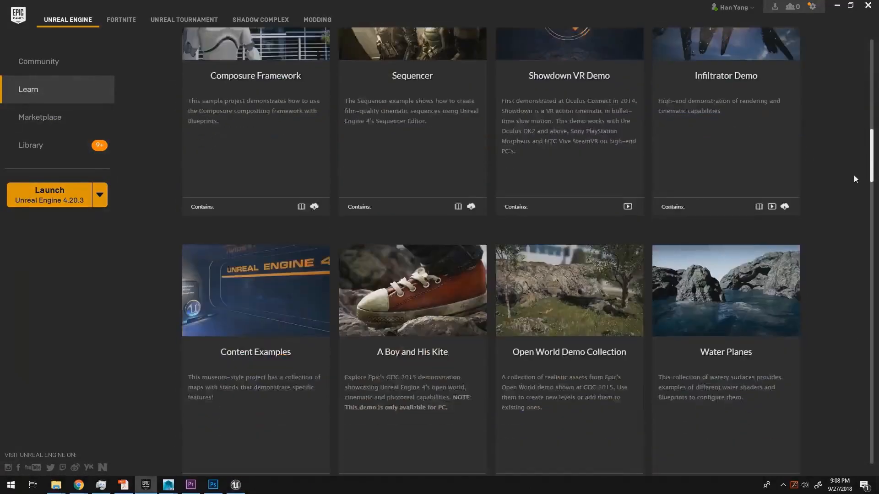
# Switch to the Unreal Editor, look around the default level and open the StarterContent folder to check its subfolders
pyautogui.hotkey('alt', 'Tab')
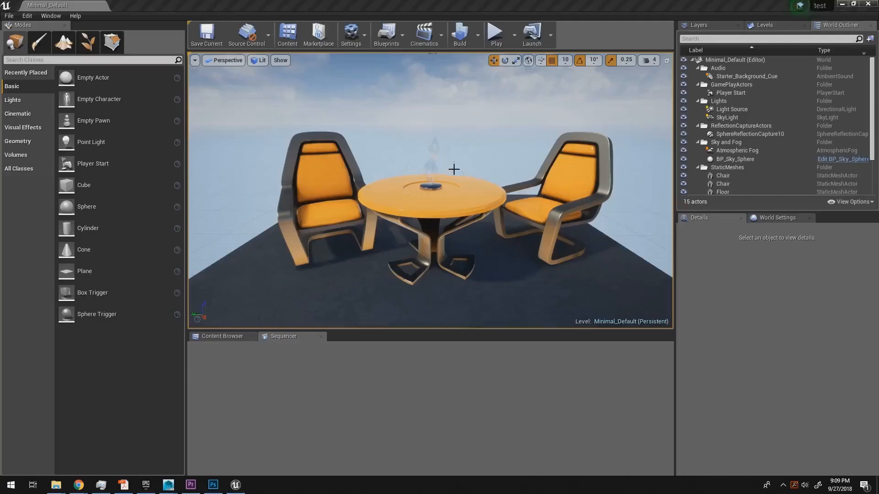
pyautogui.moveTo(531, 207); pyautogui.dragTo(524, 206, button='right')
pyautogui.press('d')
pyautogui.press('a')
pyautogui.press('w')
pyautogui.press('s')
pyautogui.press('d')
pyautogui.press('w')
pyautogui.click(238, 337)
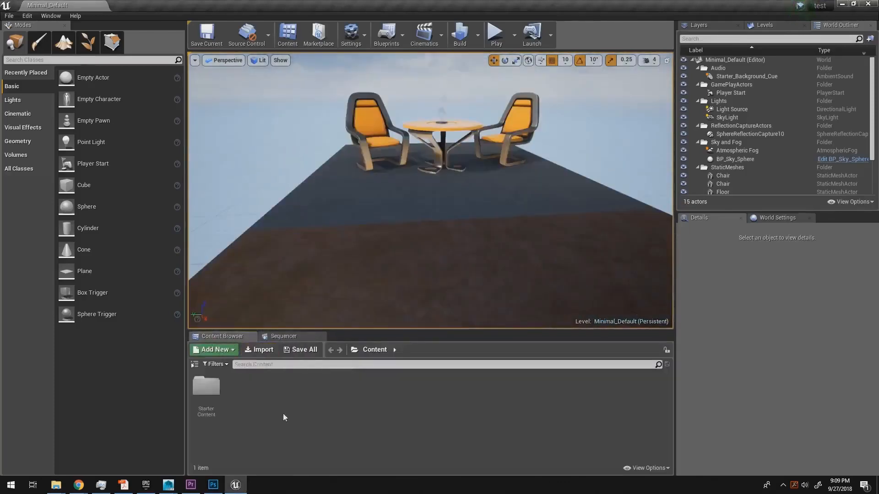
pyautogui.doubleClick(214, 395)
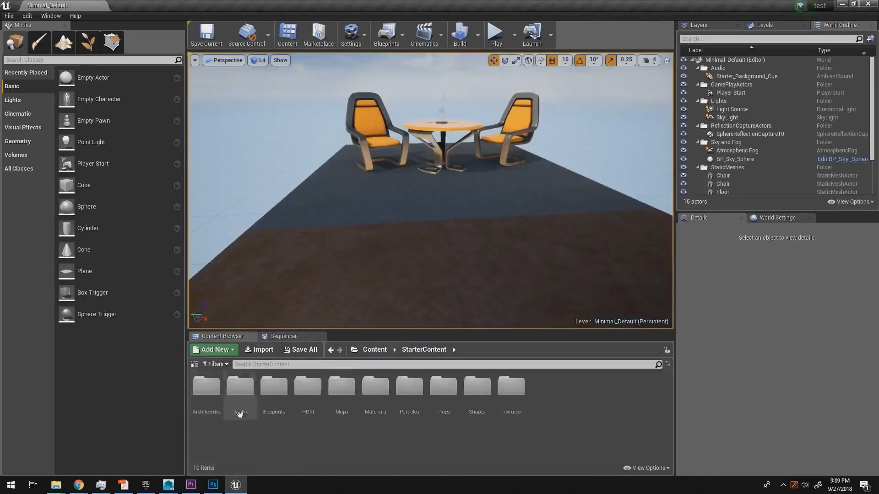
pyautogui.press('a')
pyautogui.moveTo(503, 254); pyautogui.dragTo(502, 255, button='right')
pyautogui.press('d')
pyautogui.press('w')
pyautogui.press('d')
# Switch to the Epic Games Launcher and add the Open World Demo Collection to the test project
pyautogui.hotkey('alt', 'Tab')
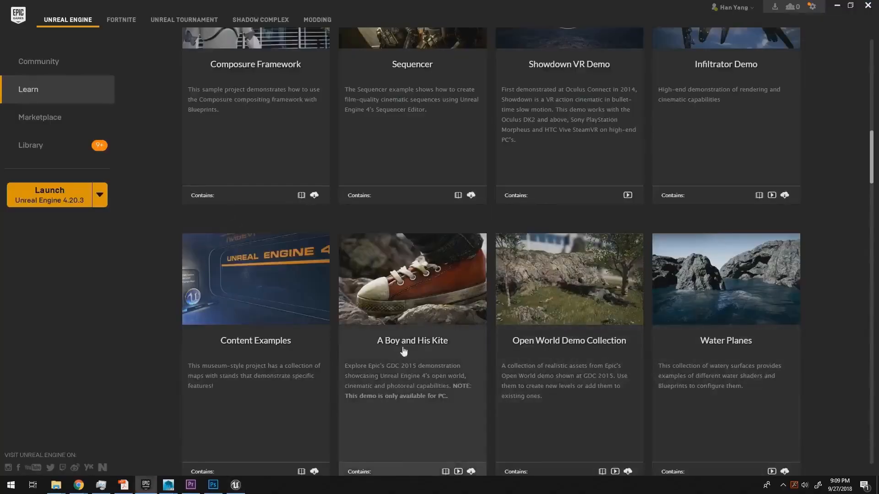
pyautogui.click(588, 302)
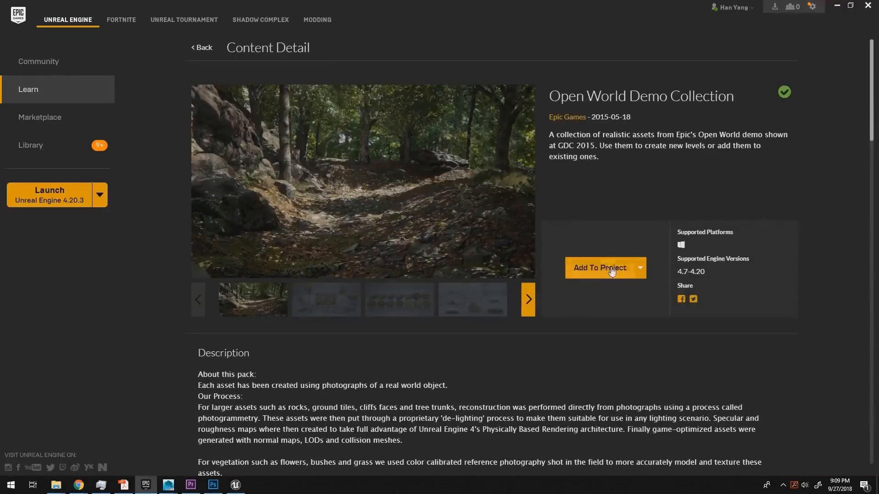
pyautogui.click(611, 272)
pyautogui.moveTo(572, 190); pyautogui.dragTo(574, 292)
pyautogui.click(455, 224)
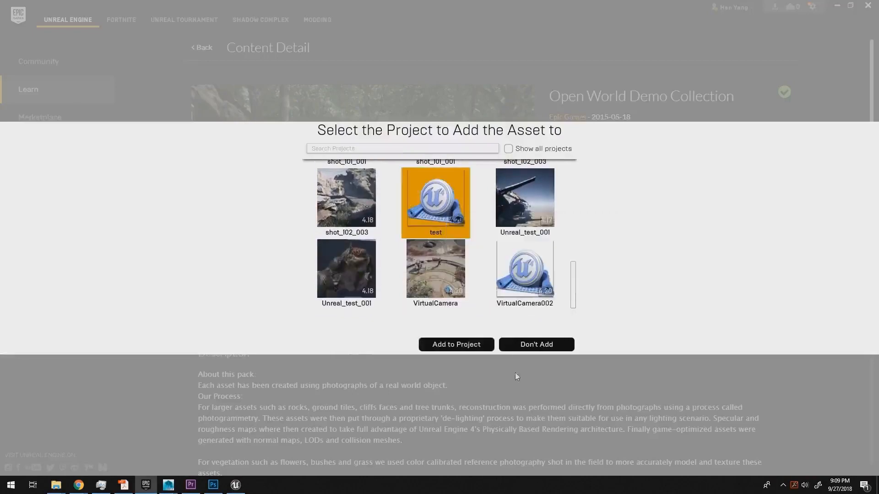
pyautogui.click(452, 345)
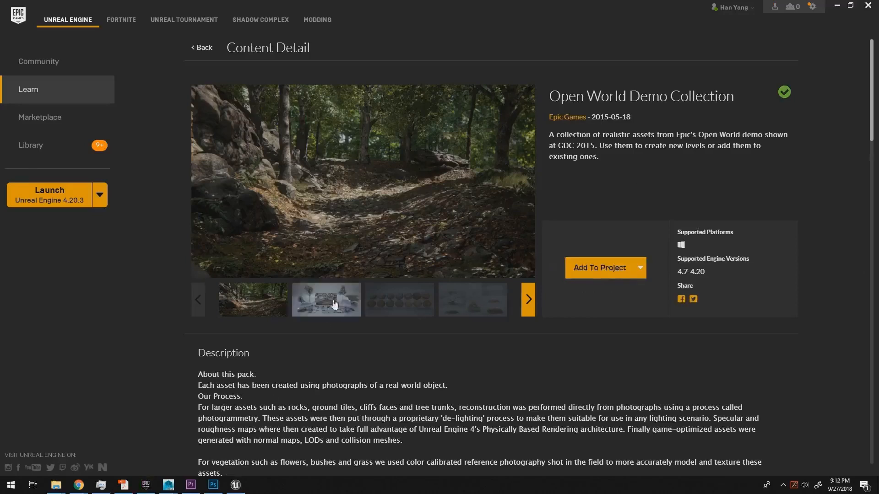
# Switch to the Unreal Editor and open the KiteDemo folder's Environments subfolder
pyautogui.click(245, 486)
pyautogui.moveTo(508, 172); pyautogui.dragTo(389, 289)
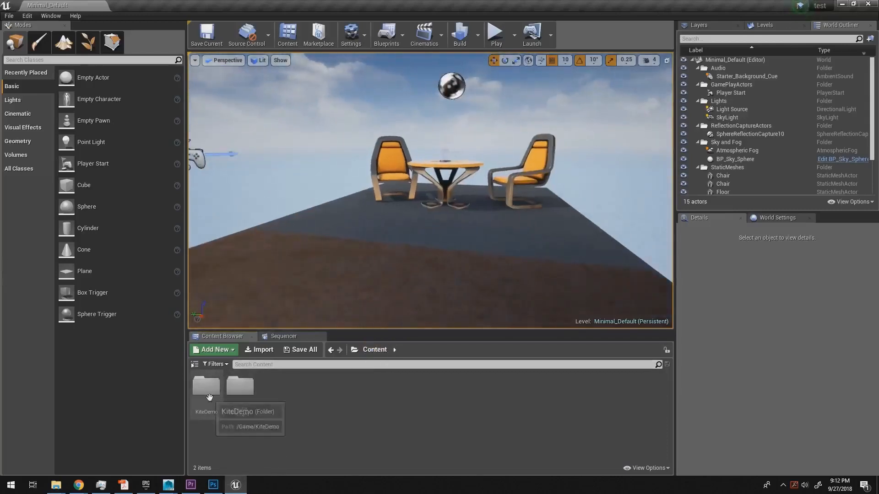
pyautogui.doubleClick(209, 394)
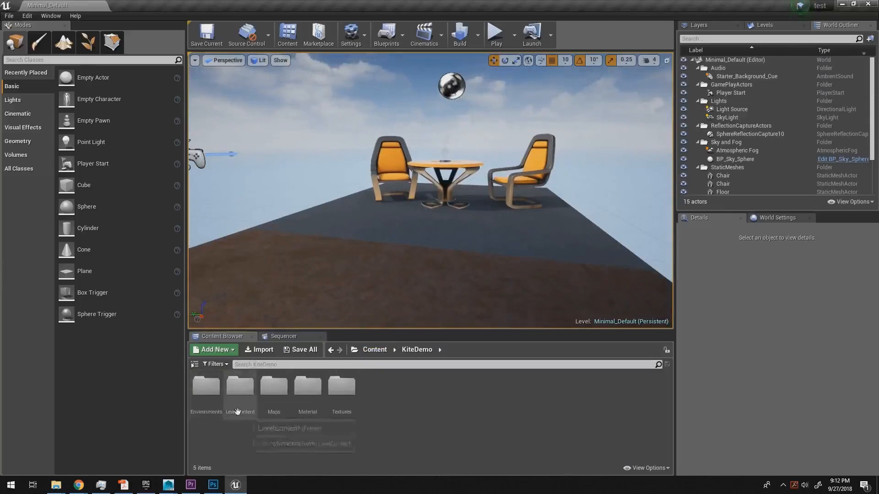
pyautogui.doubleClick(201, 400)
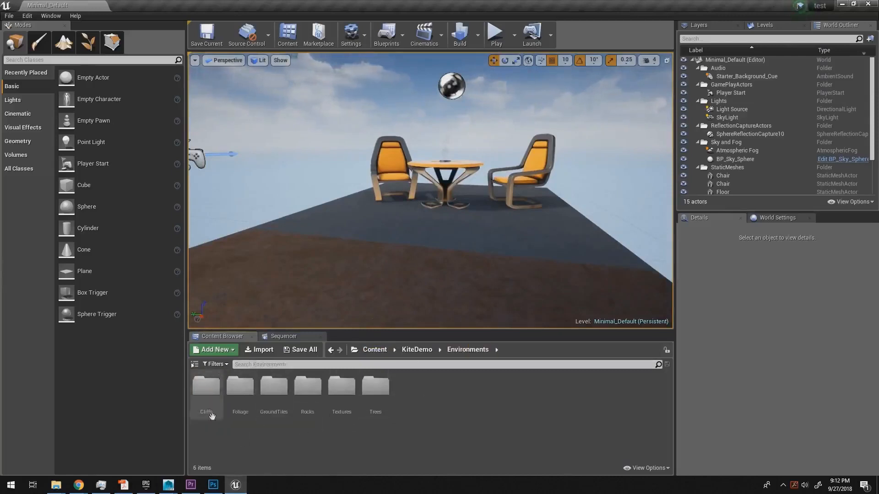
# Look through the Cliff01 and LavaFlow002 asset folders and return to the Environments folder
pyautogui.doubleClick(205, 398)
pyautogui.click(200, 412)
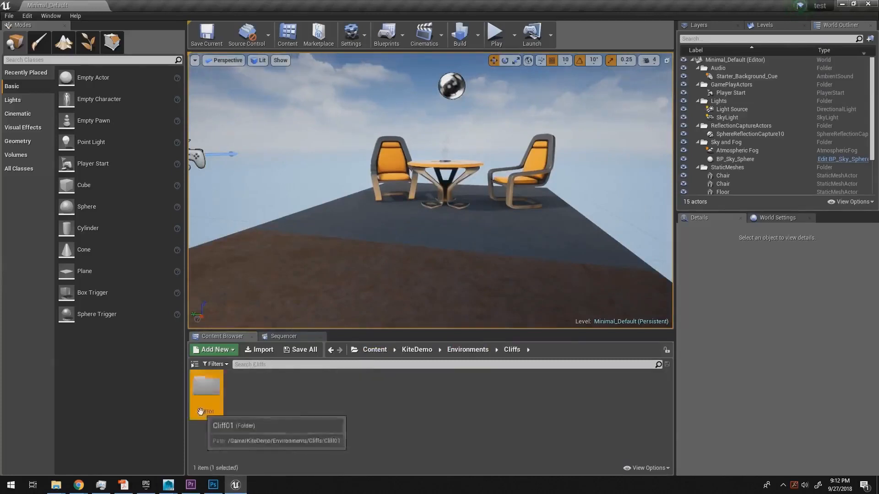
pyautogui.doubleClick(200, 412)
pyautogui.click(474, 349)
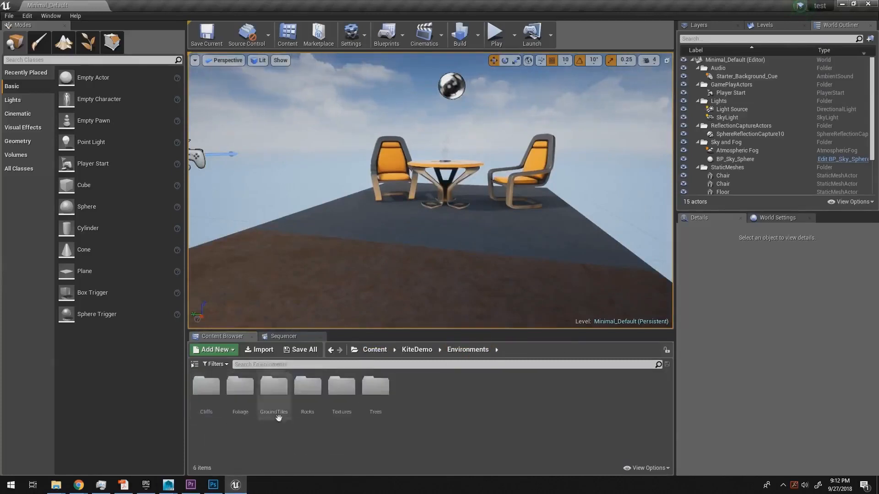
pyautogui.doubleClick(278, 417)
pyautogui.doubleClick(349, 394)
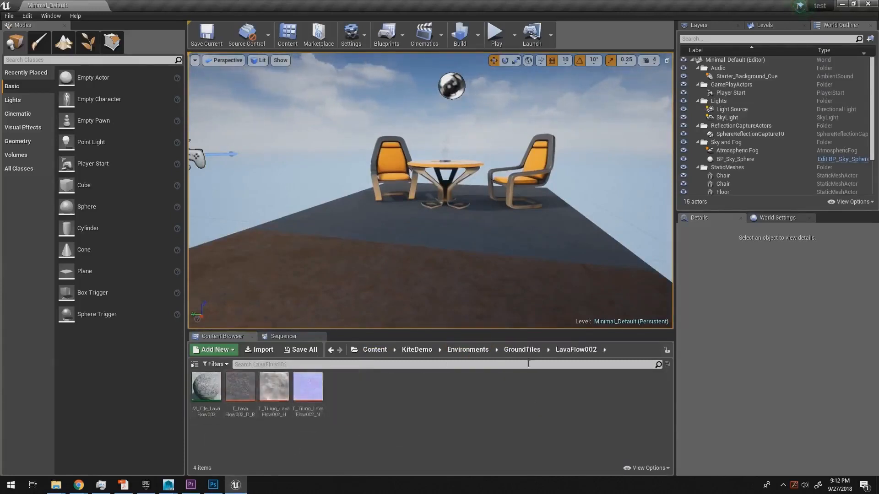
pyautogui.click(522, 350)
pyautogui.click(476, 350)
# Fly and orbit around the table and chairs to examine the default level from different angles
pyautogui.press('s')
pyautogui.moveTo(486, 197); pyautogui.dragTo(486, 198, button='right')
pyautogui.press('a')
pyautogui.press('w')
pyautogui.press('q')
pyautogui.press('d')
pyautogui.press('q')
pyautogui.press('d')
pyautogui.moveTo(465, 233); pyautogui.dragTo(464, 233, button='right')
pyautogui.press('d')
pyautogui.press('a')
pyautogui.moveTo(566, 220); pyautogui.dragTo(525, 214, button='right')
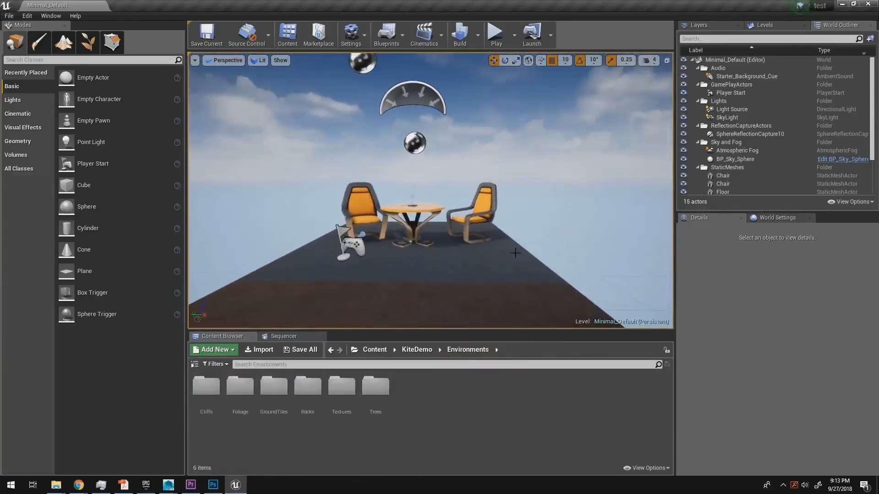
pyautogui.keyDown('alt'); pyautogui.moveTo(474, 258); pyautogui.dragTo(502, 280); pyautogui.keyUp('alt')
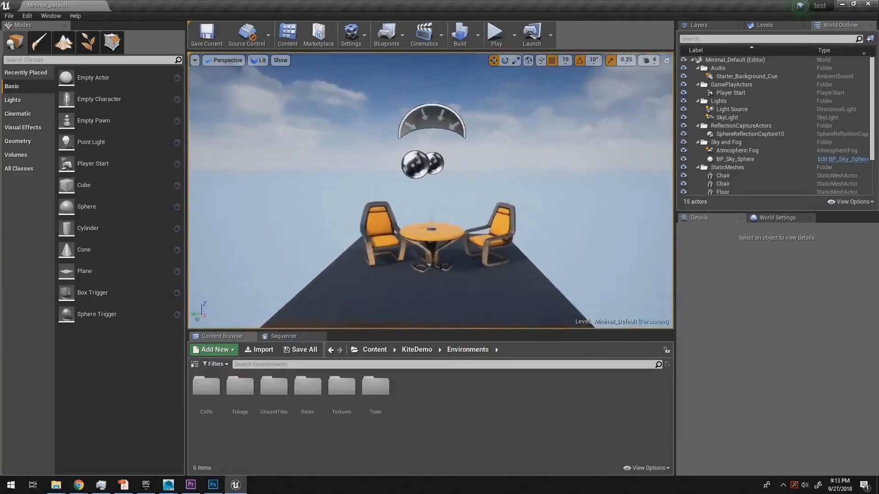
pyautogui.moveTo(440, 267); pyautogui.dragTo(441, 270, button='right')
pyautogui.press('a')
pyautogui.press('s')
pyautogui.press('a')
pyautogui.press('d')
pyautogui.press('w')
pyautogui.press('a')
pyautogui.press('d')
pyautogui.press('w')
pyautogui.press('d')
pyautogui.press('s')
pyautogui.press('w')
pyautogui.press('s')
pyautogui.press('w')
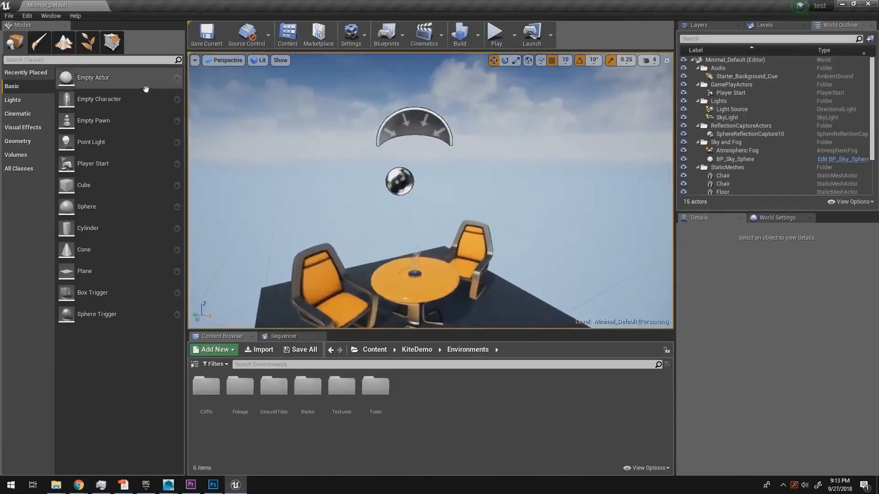
pyautogui.moveTo(460, 157); pyautogui.dragTo(461, 157, button='right')
# Create a new level from the Default template and view its whole floor
pyautogui.click(9, 16)
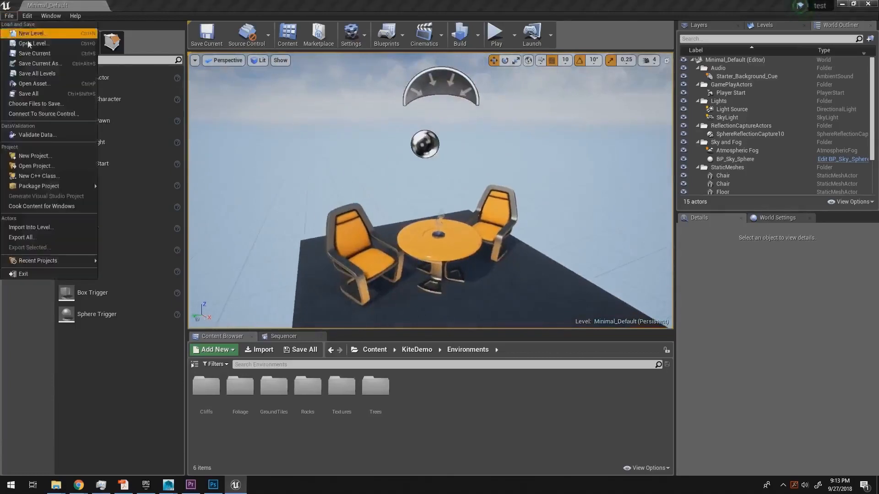
pyautogui.click(32, 29)
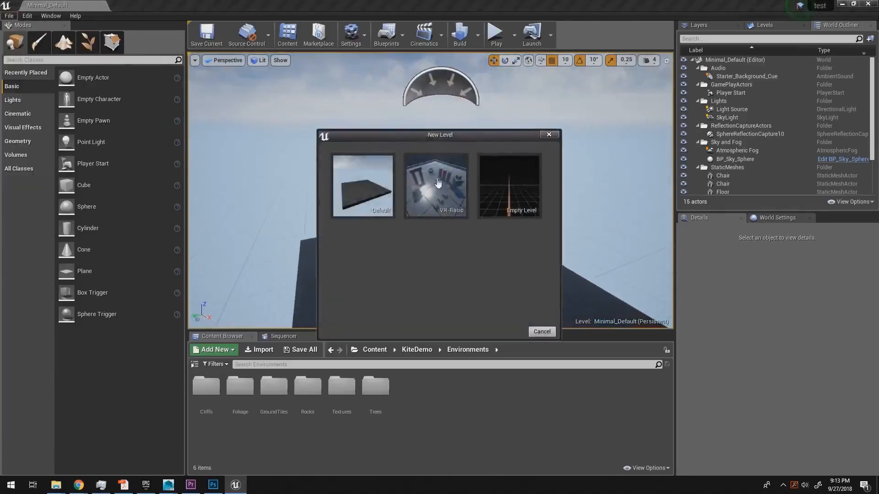
pyautogui.click(367, 203)
pyautogui.press('a')
pyautogui.moveTo(539, 204); pyautogui.dragTo(541, 245, button='right')
pyautogui.press('q')
pyautogui.press('s')
pyautogui.press('d')
pyautogui.press('e')
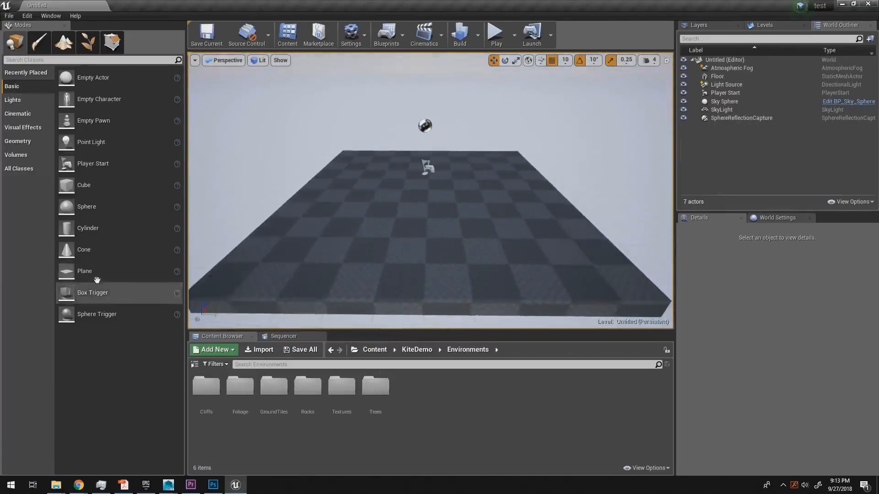
pyautogui.click(21, 105)
pyautogui.click(26, 116)
pyautogui.click(29, 104)
pyautogui.click(29, 90)
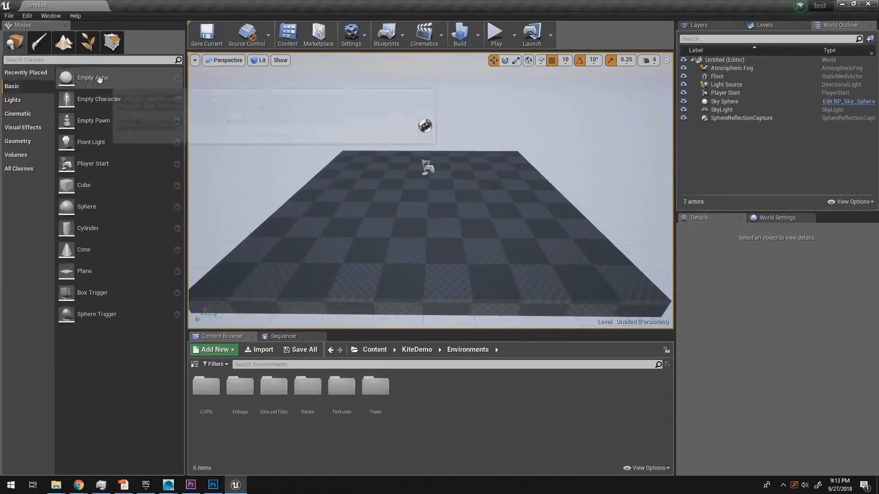
pyautogui.click(40, 99)
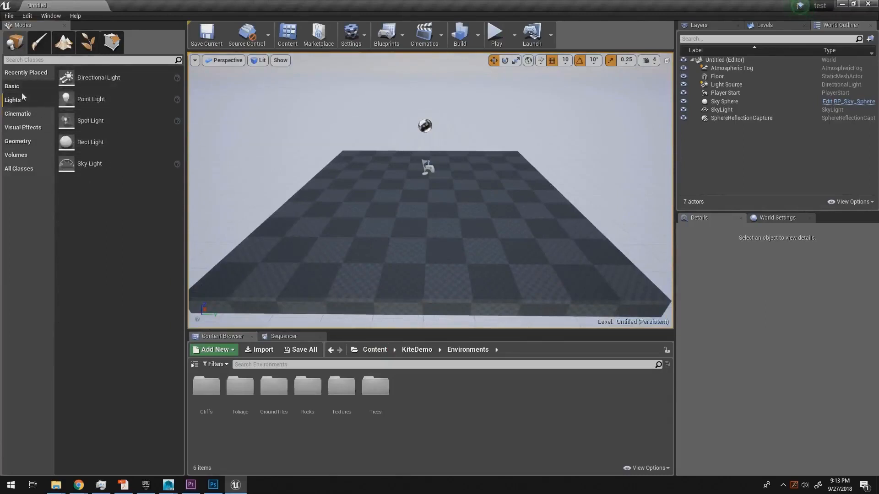
# Place a basic Plane near the middle of the floor and scale it uniformly to 8
pyautogui.click(18, 86)
pyautogui.moveTo(92, 273); pyautogui.dragTo(427, 201)
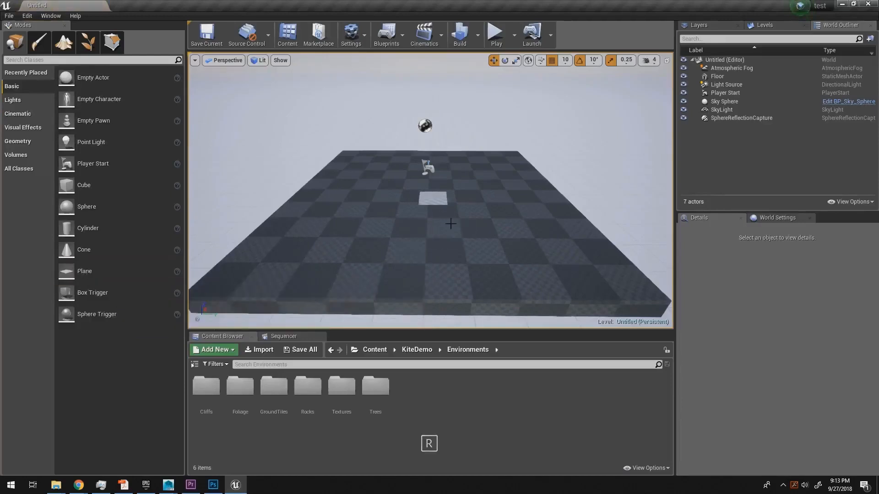
pyautogui.press('r')
pyautogui.press('w')
pyautogui.moveTo(450, 224); pyautogui.dragTo(490, 222, button='right')
pyautogui.moveTo(432, 210); pyautogui.dragTo(530, 186)
pyautogui.press('s')
pyautogui.moveTo(529, 183); pyautogui.dragTo(517, 188, button='right')
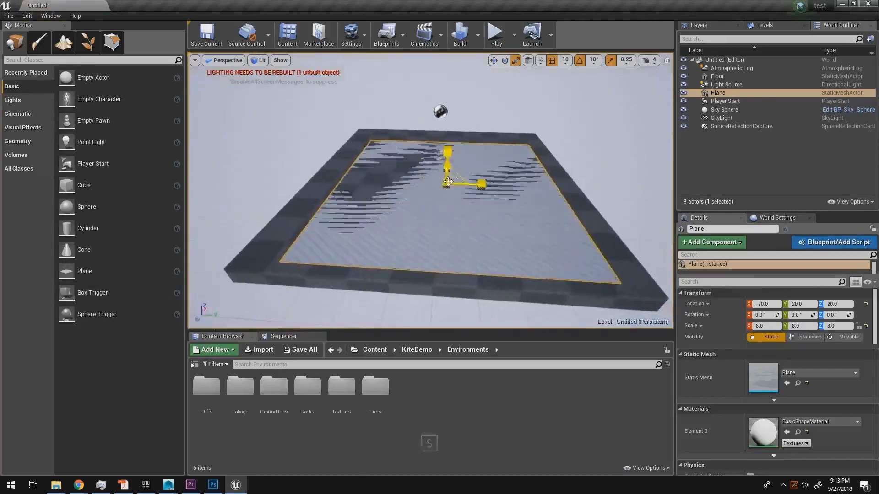
# Scale the plane uniformly to 15.25 and raise it to a Z location of 30
pyautogui.moveTo(448, 181); pyautogui.dragTo(531, 178)
pyautogui.press('w')
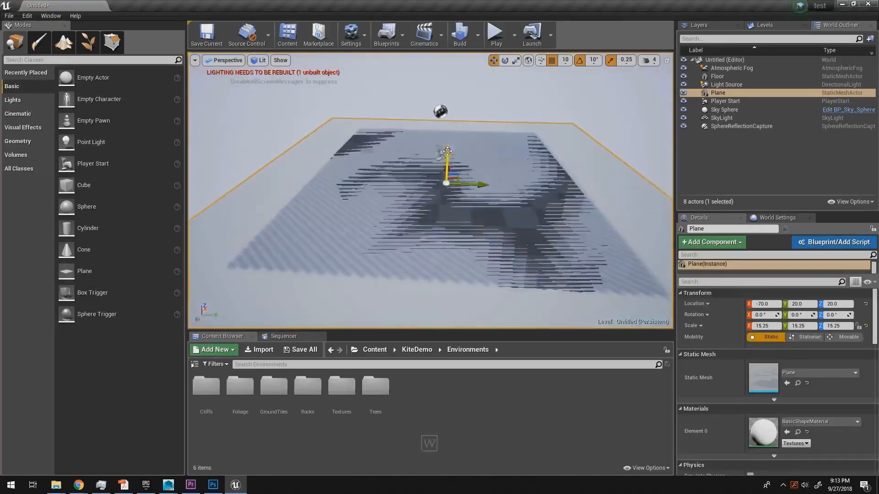
pyautogui.moveTo(447, 151); pyautogui.dragTo(448, 148)
pyautogui.press('s')
pyautogui.moveTo(546, 164); pyautogui.dragTo(492, 201, button='right')
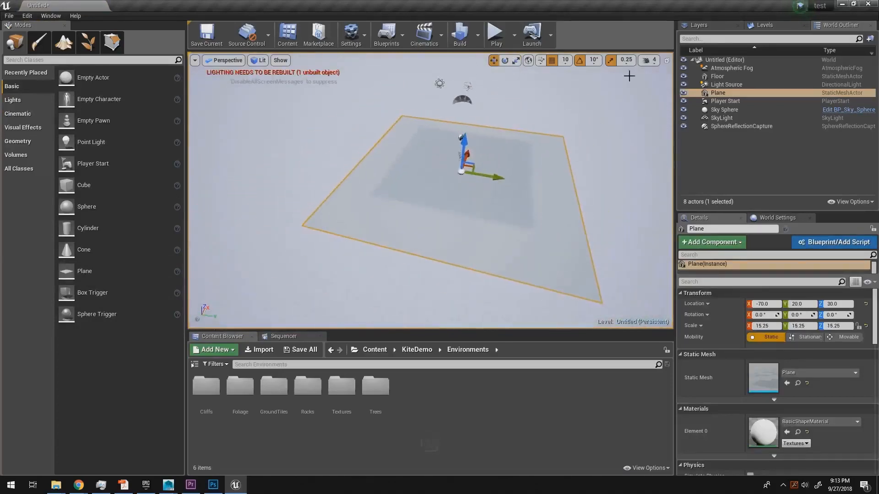
# Turn off rotation and scale snapping and scale the plane uniformly to about 20.2
pyautogui.click(611, 61)
pyautogui.press('s')
pyautogui.moveTo(554, 142); pyautogui.dragTo(550, 156, button='right')
pyautogui.press('w')
pyautogui.press('r')
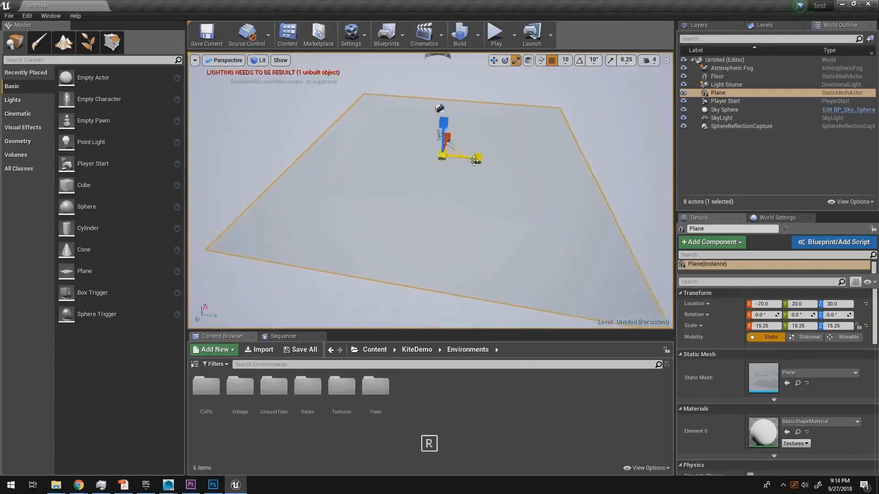
pyautogui.moveTo(442, 158); pyautogui.dragTo(538, 156)
pyautogui.press('d')
pyautogui.moveTo(538, 156); pyautogui.dragTo(566, 148, button='right')
pyautogui.press('q')
pyautogui.press('s')
pyautogui.press('d')
pyautogui.press('s')
pyautogui.press('a')
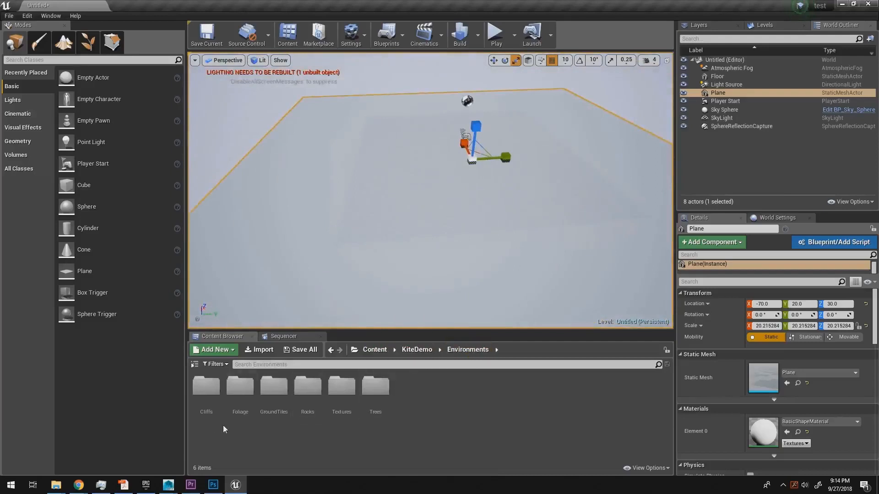
# Assign the MI_GravelTile_01A material from the GroundTiles GravelTile_01 folder to the ground plane
pyautogui.doubleClick(274, 394)
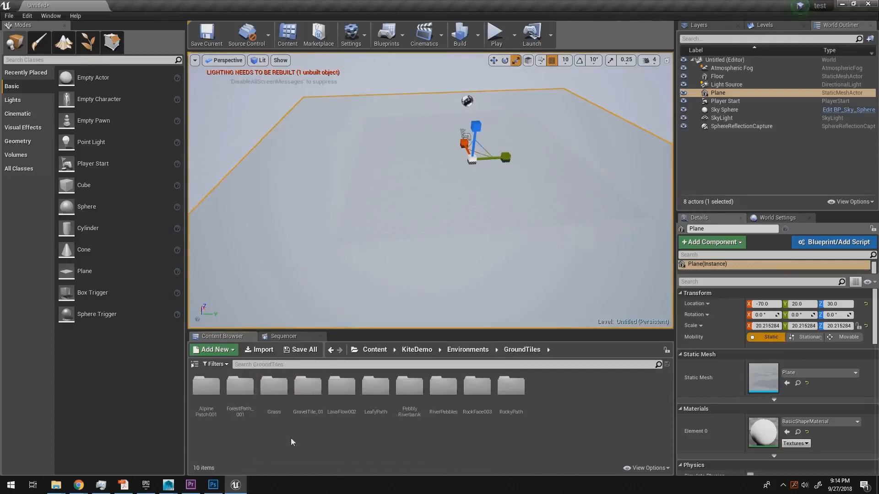
pyautogui.doubleClick(308, 389)
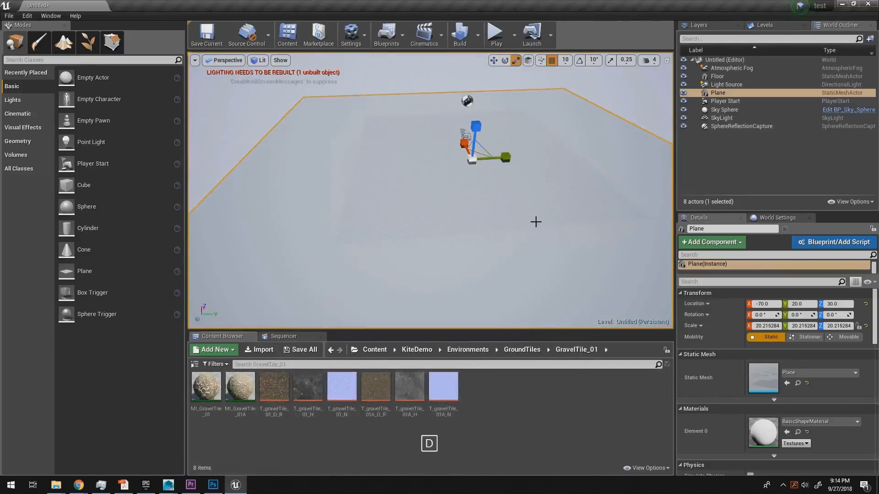
pyautogui.moveTo(535, 222); pyautogui.dragTo(536, 222, button='right')
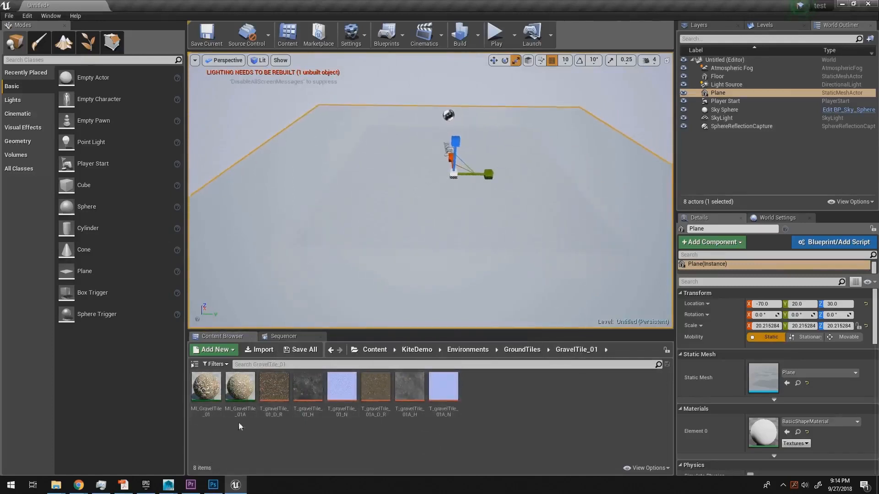
pyautogui.click(239, 403)
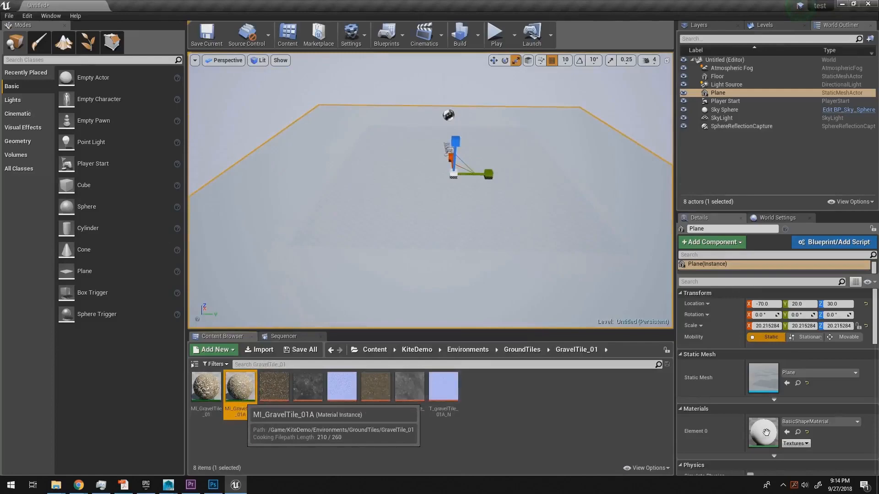
pyautogui.moveTo(769, 431); pyautogui.dragTo(768, 429)
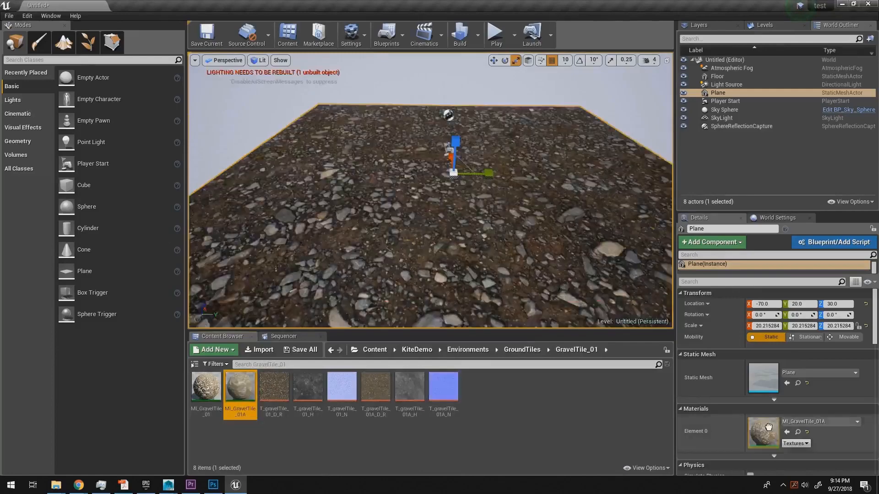
# Examine the gravel texture's scale and repetition across the whole ground plane from several angles
pyautogui.press('d')
pyautogui.moveTo(485, 256); pyautogui.dragTo(366, 256, button='right')
pyautogui.press('s')
pyautogui.press('q')
pyautogui.moveTo(594, 302); pyautogui.dragTo(645, 268, button='right')
pyautogui.press('w')
pyautogui.press('s')
pyautogui.press('a')
pyautogui.press('s')
pyautogui.press('w')
pyautogui.moveTo(593, 234); pyautogui.dragTo(603, 293, button='right')
pyautogui.press('e')
pyautogui.press('a')
pyautogui.press('w')
pyautogui.press('s')
pyautogui.press('d')
pyautogui.press('r')
pyautogui.moveTo(589, 258); pyautogui.dragTo(585, 249, button='right')
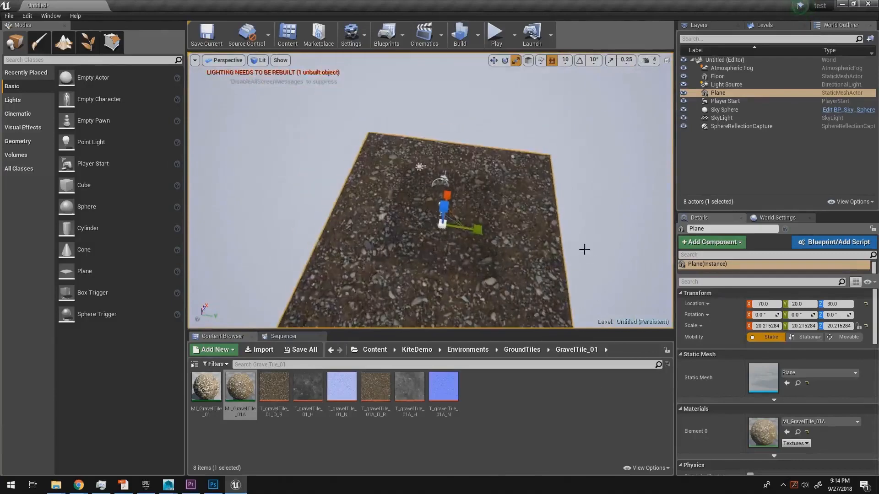
# Open the plane's MI_GravelTile_01A material instance and its parent material M_Photoscan_Master_Displacement
pyautogui.doubleClick(762, 433)
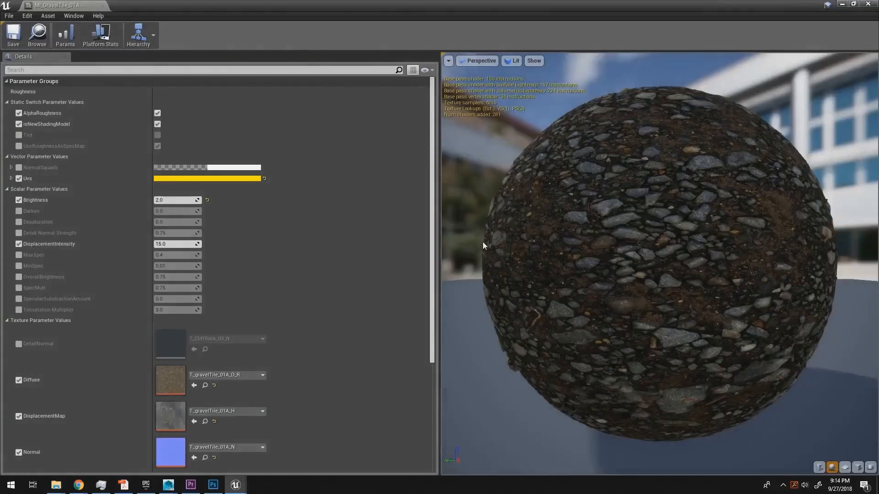
pyautogui.scroll(-5, 435, 183)
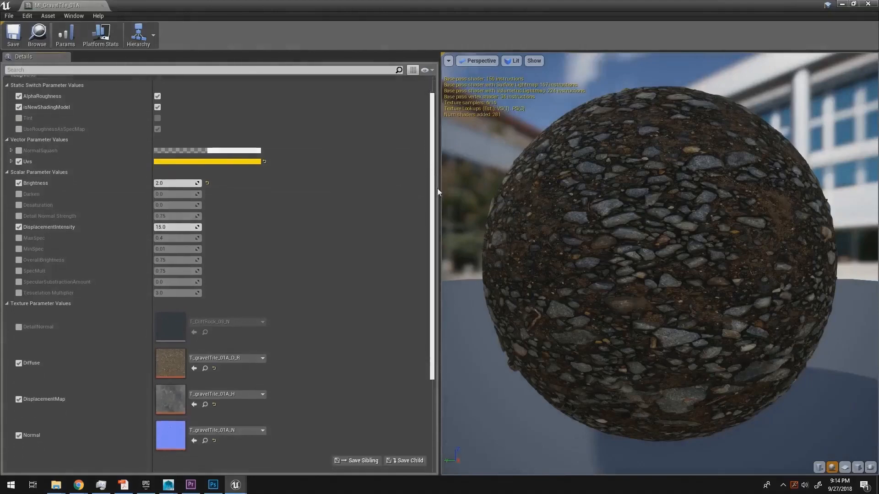
pyautogui.moveTo(445, 339); pyautogui.dragTo(439, 397)
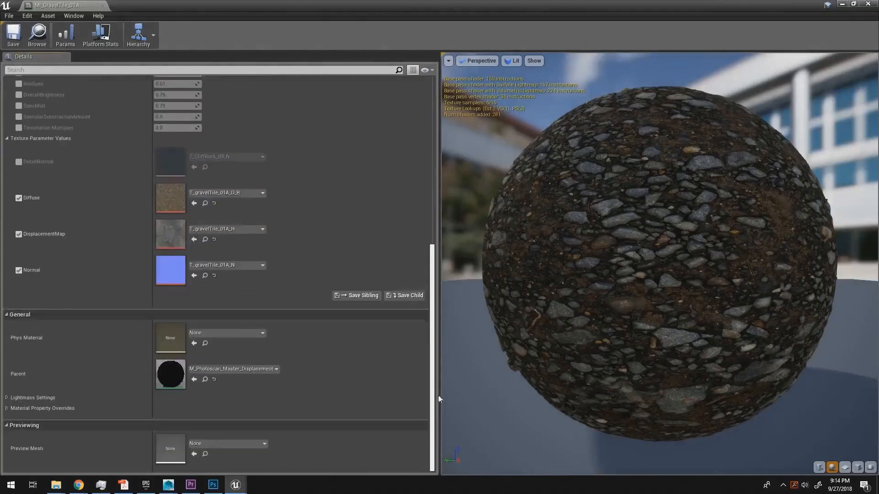
pyautogui.doubleClick(179, 379)
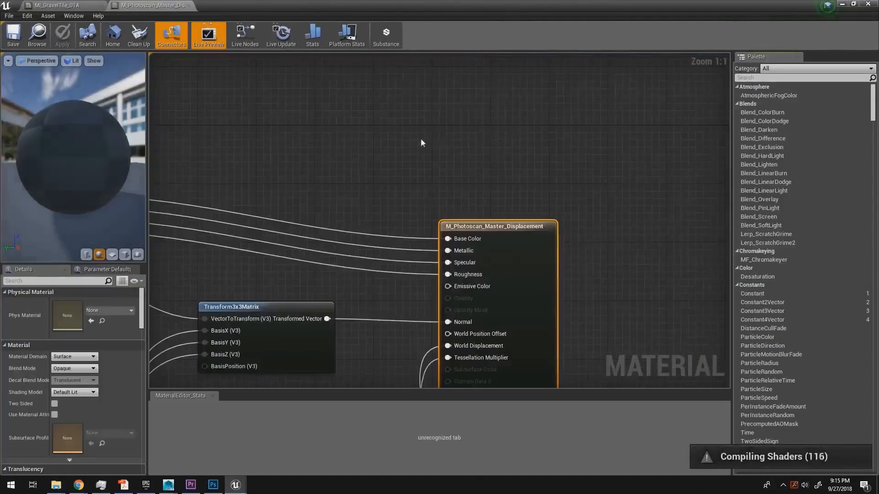
# Trace the material graph upstream from the output node to the texture coordinate nodes feeding the Diffuse texture
pyautogui.moveTo(283, 165); pyautogui.dragTo(701, 180, button='right')
pyautogui.keyDown('alt'); pyautogui.scroll(-1, 340, 234); pyautogui.keyUp('alt')
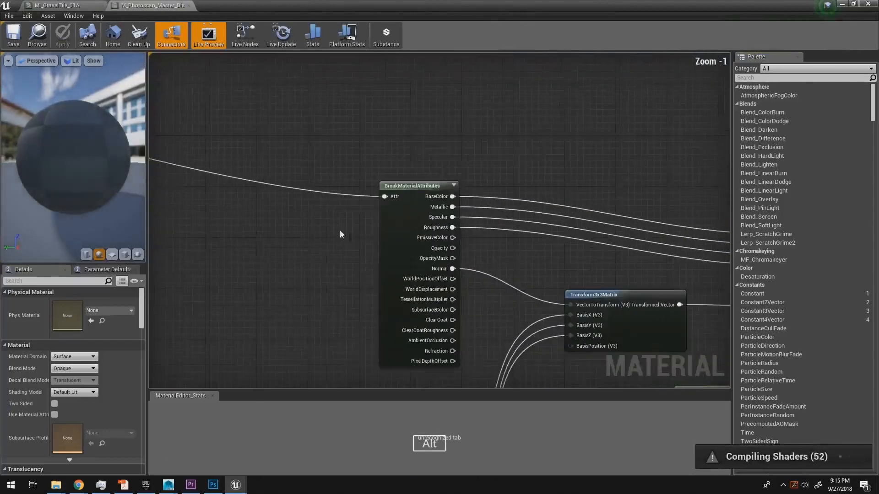
pyautogui.scroll(1, 273, 224)
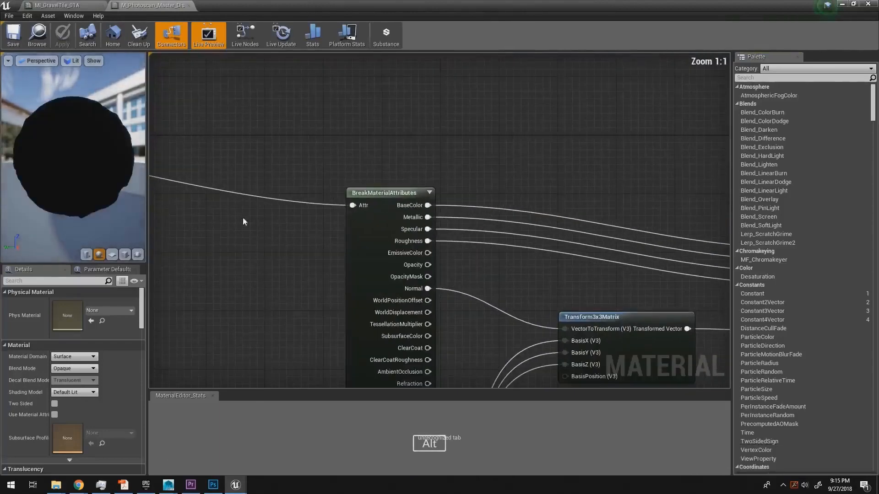
pyautogui.moveTo(253, 160); pyautogui.dragTo(678, 197, button='right')
pyautogui.moveTo(293, 161); pyautogui.dragTo(695, 229, button='right')
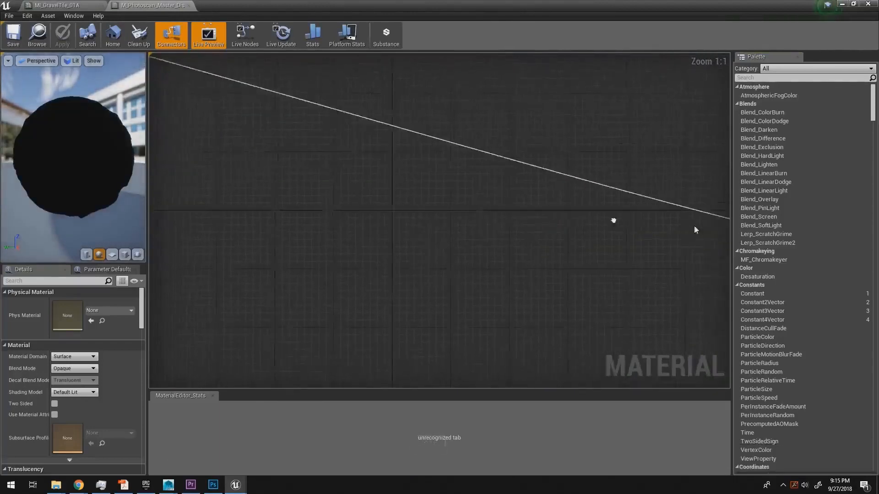
pyautogui.moveTo(320, 225); pyautogui.dragTo(572, 237, button='right')
pyautogui.moveTo(165, 130); pyautogui.dragTo(678, 268, button='right')
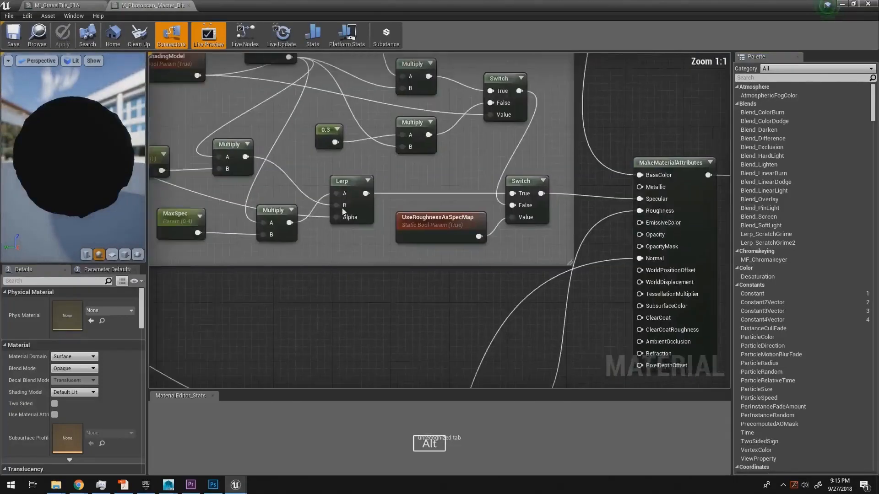
pyautogui.moveTo(320, 236); pyautogui.dragTo(588, 303, button='right')
pyautogui.moveTo(380, 218); pyautogui.dragTo(599, 281, button='right')
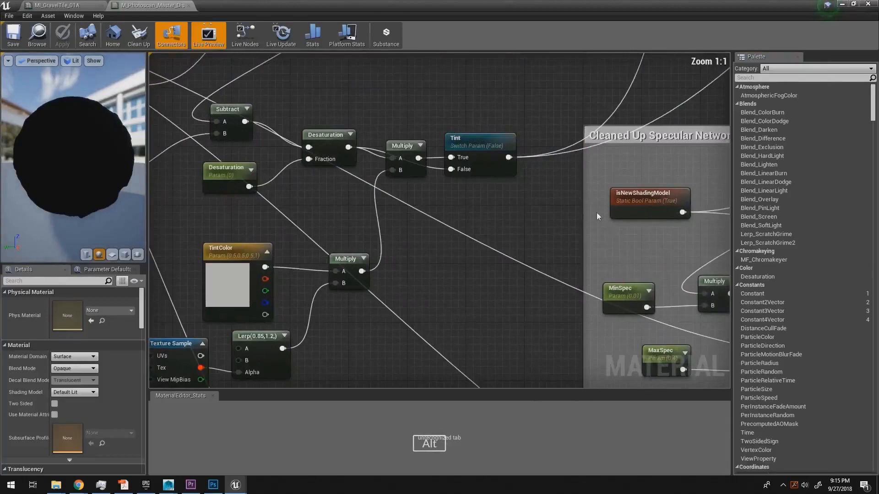
pyautogui.scroll(-9, 525, 208)
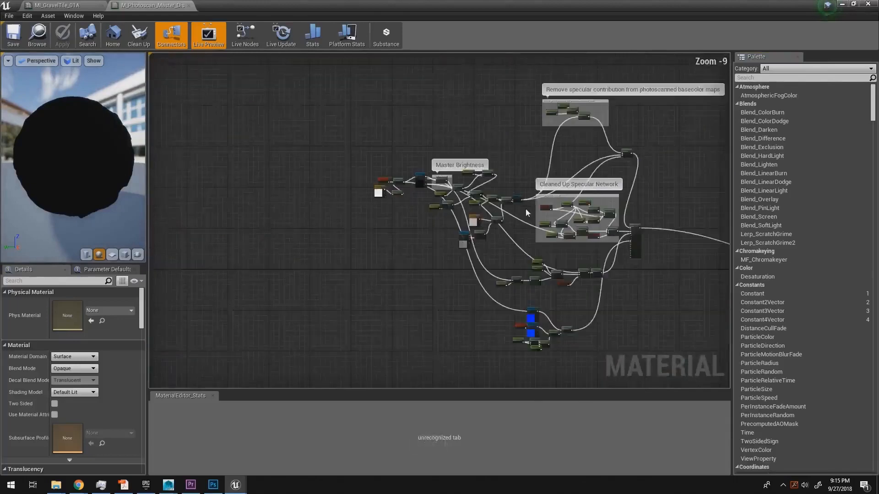
pyautogui.scroll(2, 526, 208)
# Set the TexCoord node's UTiling and VTiling to 5 and apply the change to the parent material
pyautogui.moveTo(313, 156); pyautogui.dragTo(350, 175)
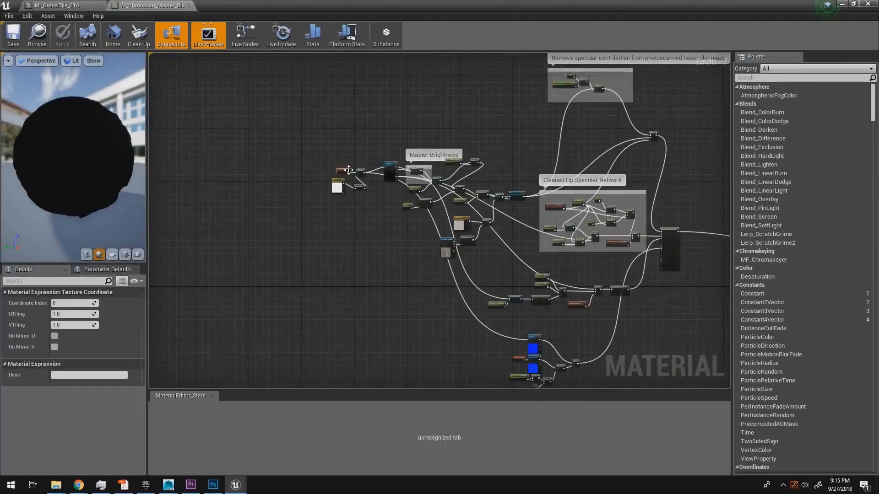
pyautogui.press('f')
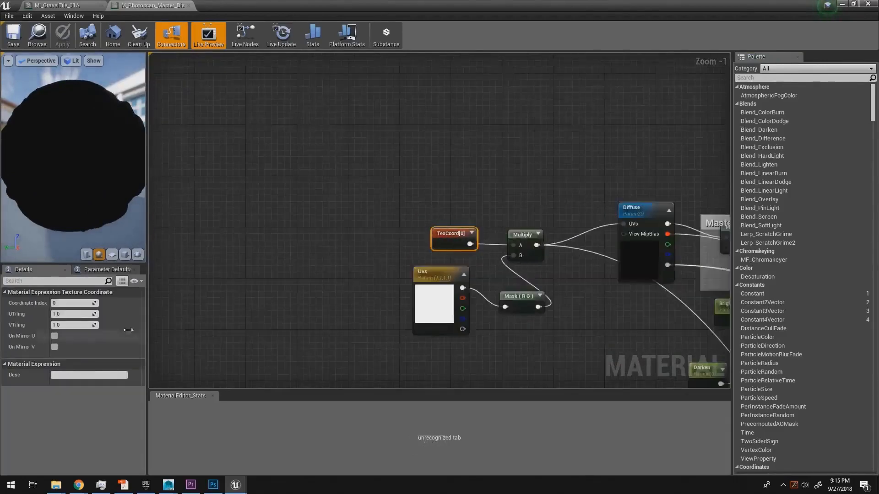
pyautogui.click(82, 314)
pyautogui.write('5')
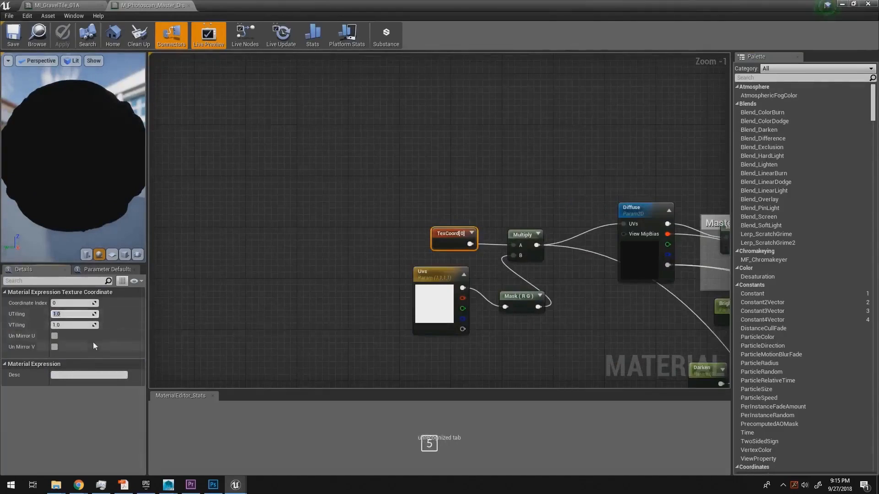
pyautogui.click(81, 326)
pyautogui.write('5')
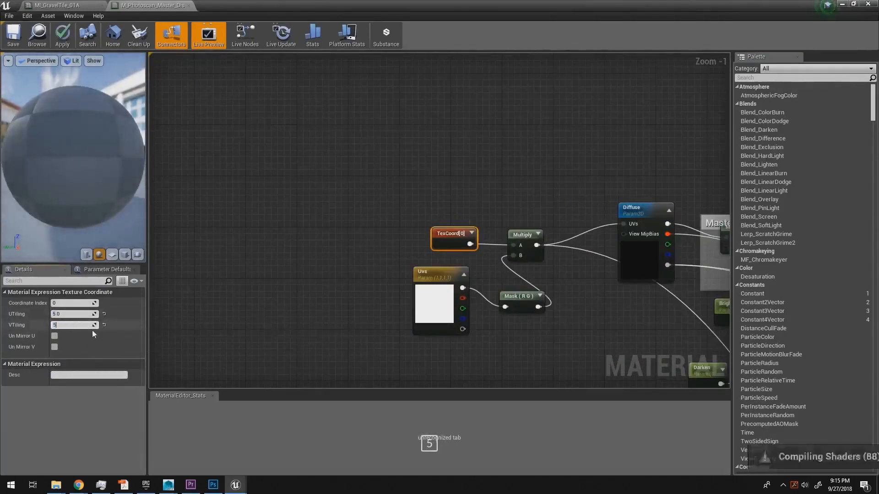
pyautogui.click(391, 321)
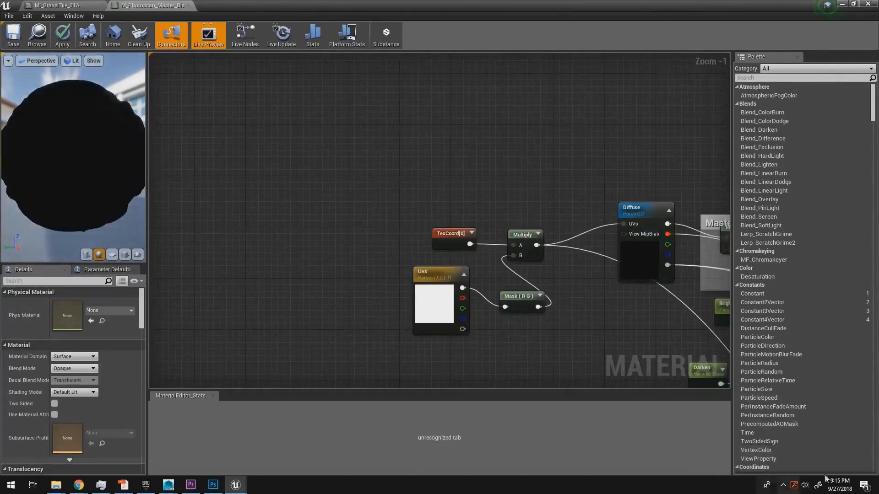
pyautogui.moveTo(539, 7); pyautogui.dragTo(869, 212)
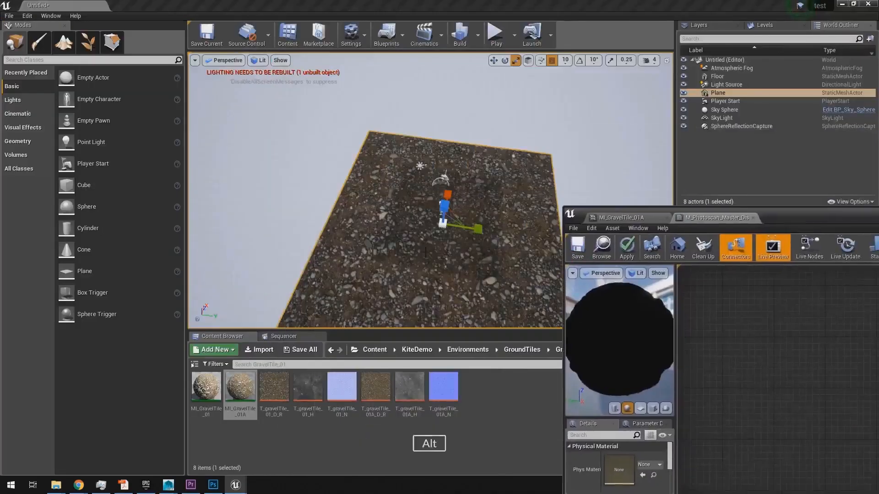
pyautogui.click(632, 254)
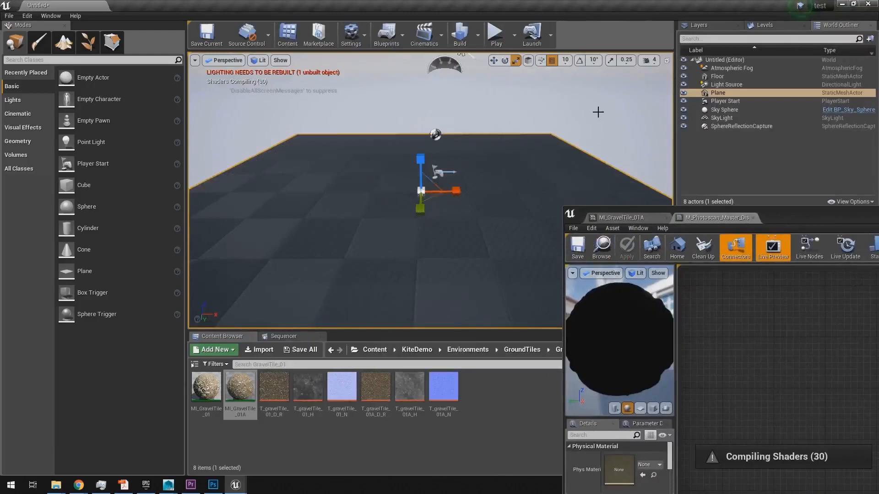
# Inspect the retiled gravel surface on the ground plane from near and far
pyautogui.press('d')
pyautogui.moveTo(600, 112); pyautogui.dragTo(600, 121, button='right')
pyautogui.press('q')
pyautogui.press('e')
pyautogui.press('a')
pyautogui.press('q')
pyautogui.press('a')
pyautogui.press('w')
pyautogui.moveTo(564, 144); pyautogui.dragTo(563, 143, button='right')
pyautogui.press('d')
pyautogui.press('w')
pyautogui.press('e')
pyautogui.press('w')
pyautogui.press('q')
pyautogui.press('s')
pyautogui.press('q')
pyautogui.press('w')
pyautogui.press('e')
pyautogui.press('w')
pyautogui.press('a')
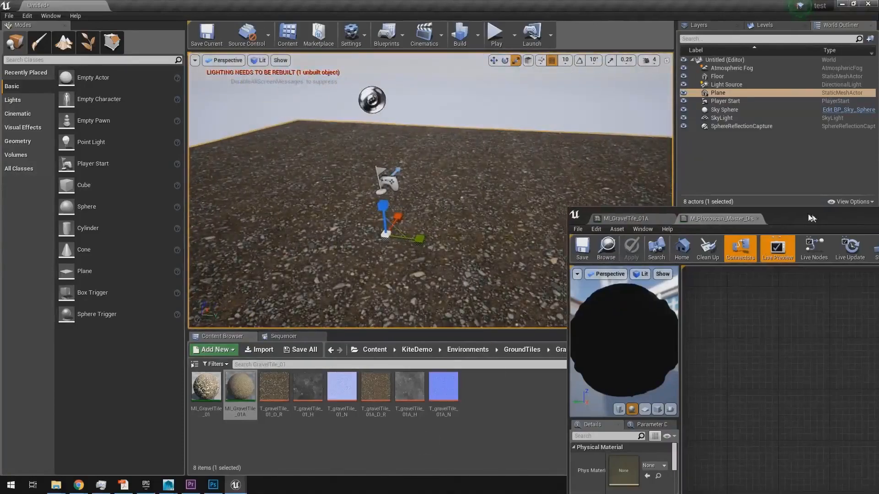
# Place the SM_Cliff01 mesh from the Environments Cliffs Cliff01 folder on the ground plane
pyautogui.moveTo(693, 217); pyautogui.dragTo(777, 210)
pyautogui.click(466, 350)
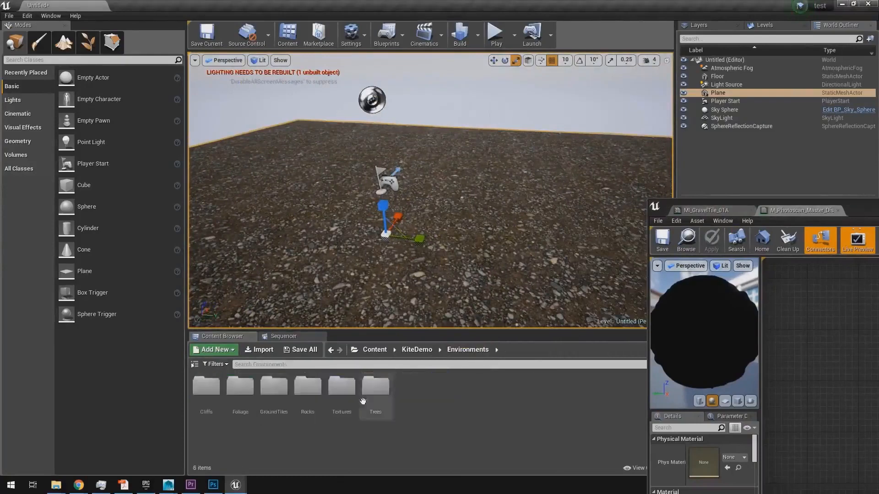
pyautogui.doubleClick(207, 389)
pyautogui.doubleClick(216, 403)
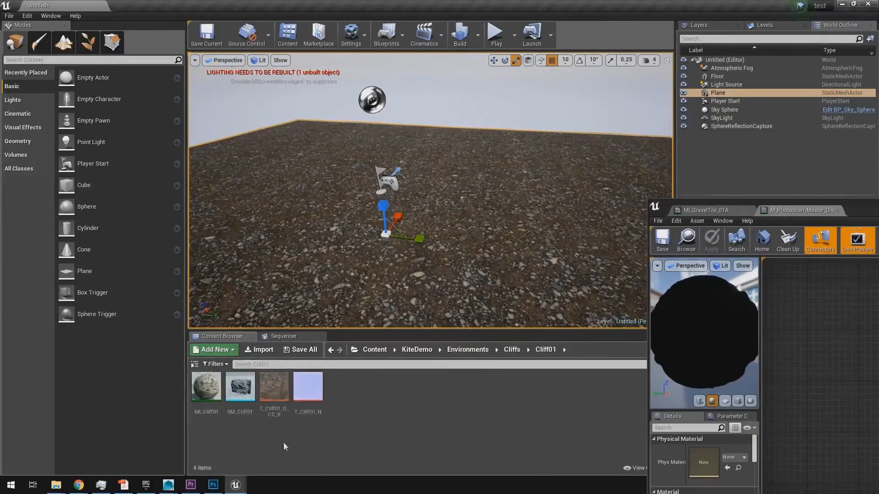
pyautogui.click(240, 387)
pyautogui.moveTo(536, 172); pyautogui.dragTo(536, 172)
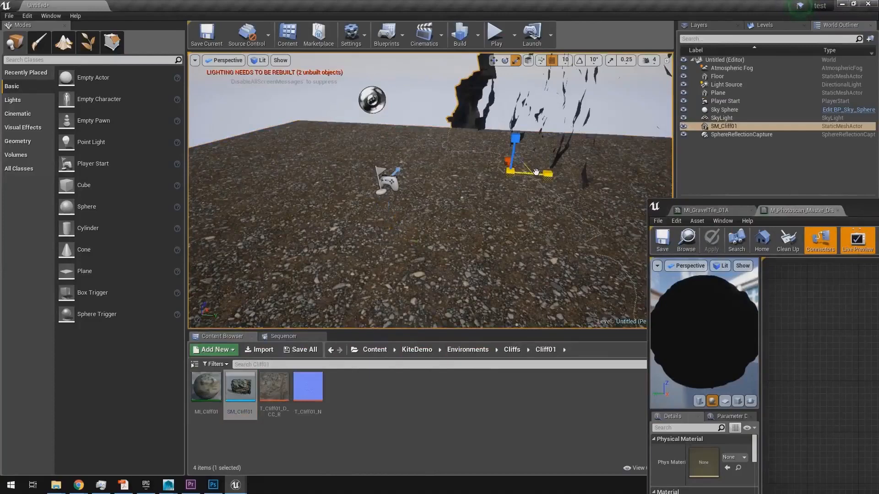
# Move the cliff toward the edge of the ground plane, to about X 320, Y -810, and view its front face
pyautogui.press('a')
pyautogui.moveTo(516, 199); pyautogui.dragTo(490, 163, button='right')
pyautogui.press('s')
pyautogui.press('a')
pyautogui.press('w')
pyautogui.press('d')
pyautogui.press('s')
pyautogui.press('w')
pyautogui.press('q')
pyautogui.press('d')
pyautogui.press('a')
pyautogui.press('s')
pyautogui.press('a')
pyautogui.press('d')
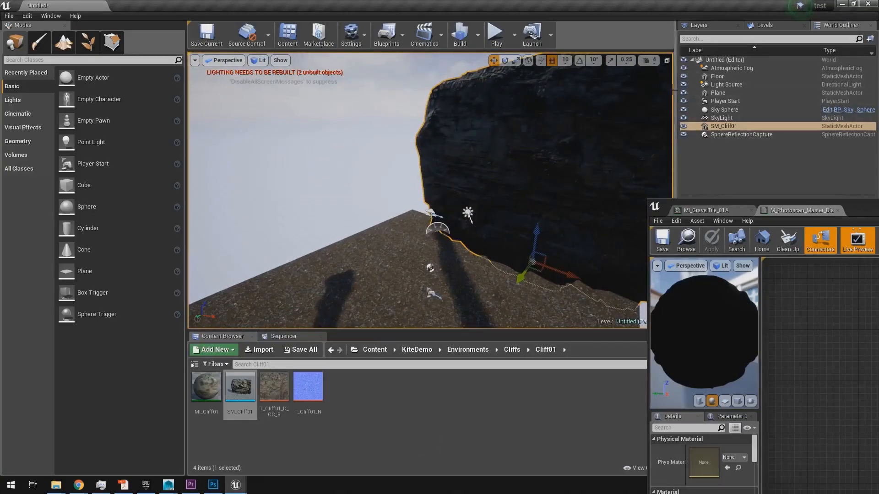
# Rotate the Light Source about Z to about 295.2 degrees to light the cliff's front face
pyautogui.moveTo(856, 205); pyautogui.dragTo(878, 209)
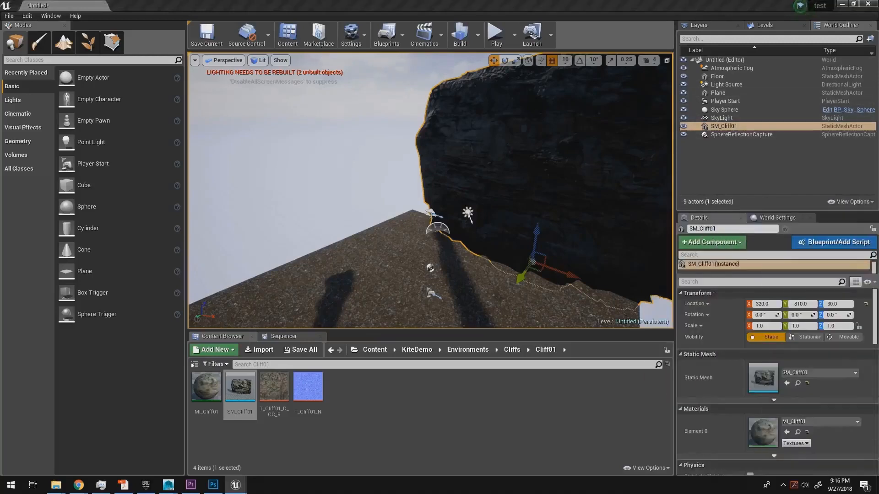
pyautogui.click(724, 86)
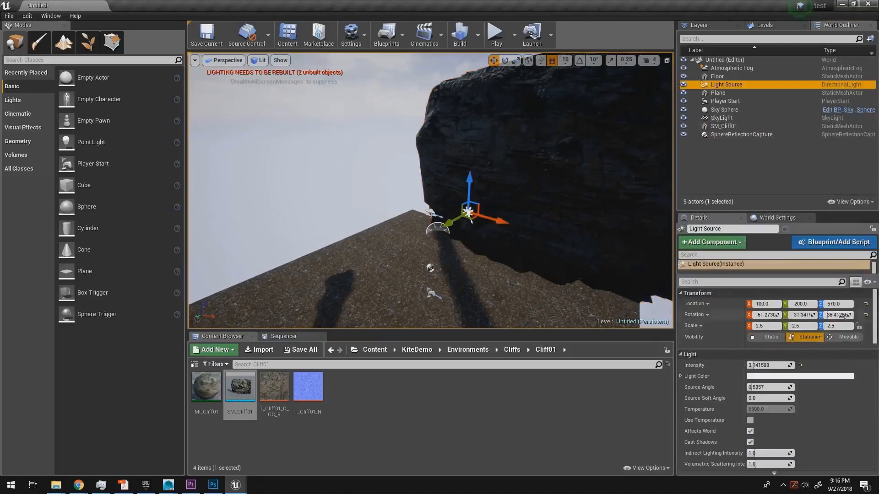
pyautogui.moveTo(841, 315); pyautogui.dragTo(875, 319)
pyautogui.press('d')
pyautogui.moveTo(561, 207)
pyautogui.mouseDown(button='right')
pyautogui.moveTo(554, 208)
pyautogui.moveTo(561, 207)
pyautogui.mouseUp(button='right')
pyautogui.press('a')
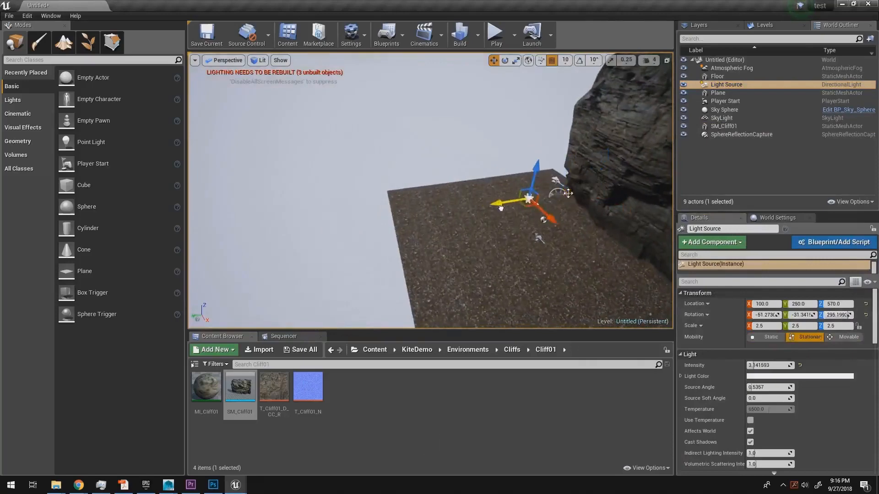
# Undo the recent move of the Light Source
pyautogui.hotkey('ctrl', 'z')
pyautogui.hotkey('ctrl', 'z')
pyautogui.hotkey('ctrl', 'z')
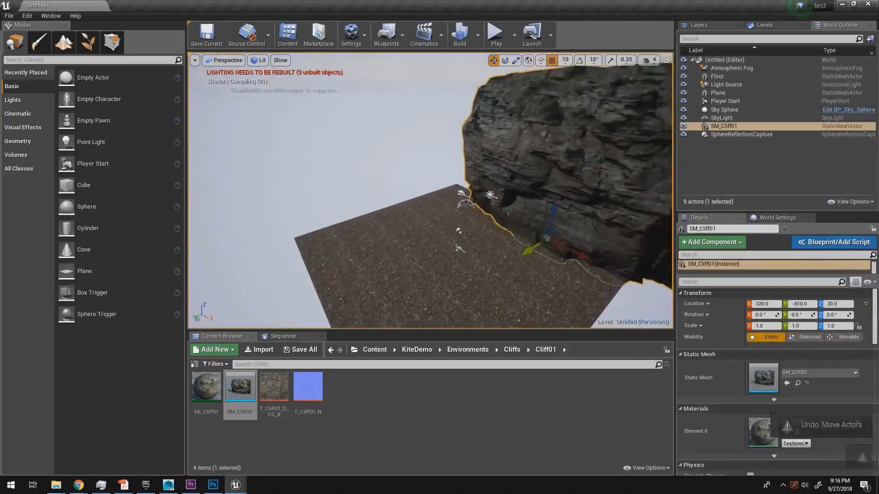
# Move the cliff inward over the ground plane to a Y location of -410
pyautogui.moveTo(526, 250); pyautogui.dragTo(571, 271, button='right')
pyautogui.press('d')
pyautogui.press('a')
pyautogui.click(521, 262)
pyautogui.press('r')
pyautogui.moveTo(428, 236); pyautogui.dragTo(639, 183)
pyautogui.moveTo(421, 231); pyautogui.dragTo(480, 221)
pyautogui.press('a')
pyautogui.moveTo(480, 221); pyautogui.dragTo(492, 197, button='right')
pyautogui.press('d')
pyautogui.press('a')
pyautogui.press('q')
pyautogui.click(439, 194)
pyautogui.press('s')
pyautogui.moveTo(598, 218); pyautogui.dragTo(598, 218, button='right')
pyautogui.moveTo(568, 159); pyautogui.dragTo(569, 159, button='right')
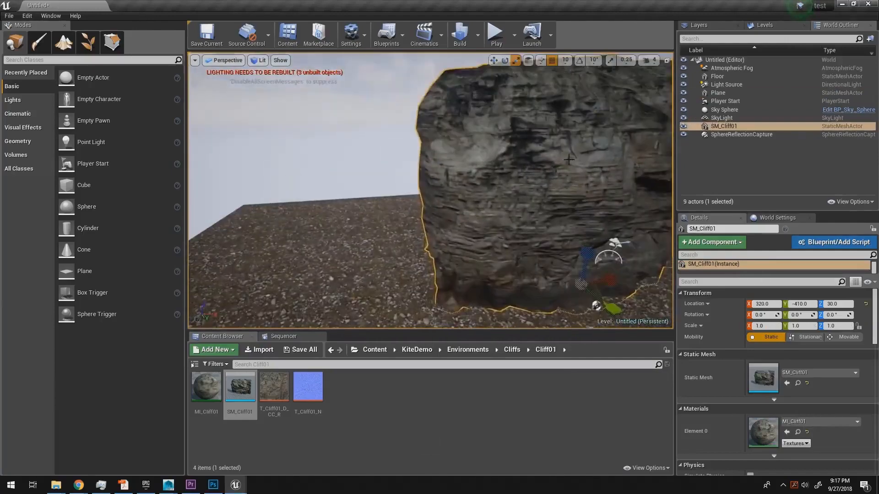
# Set the Light Source's Z rotation to about 237.6 degrees and check the lighting on the cliff
pyautogui.click(734, 85)
pyautogui.moveTo(846, 315); pyautogui.dragTo(842, 315)
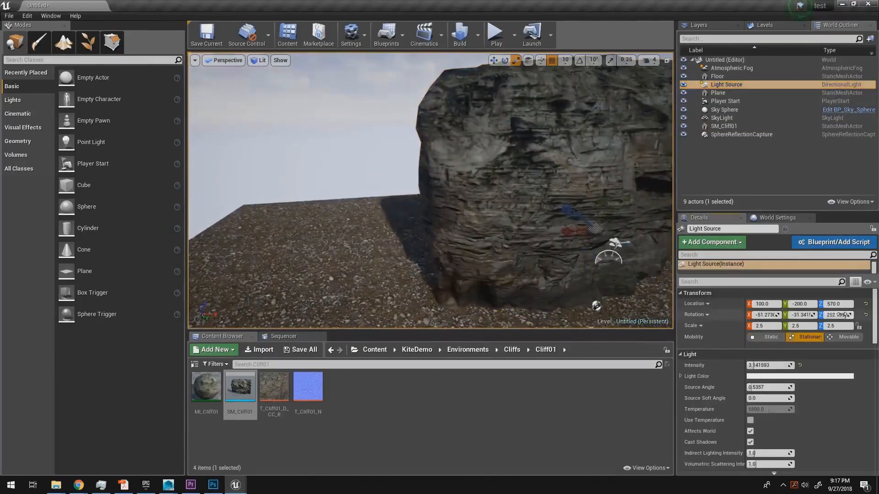
pyautogui.press('d')
pyautogui.moveTo(268, 84); pyautogui.dragTo(268, 84, button='right')
pyautogui.press('s')
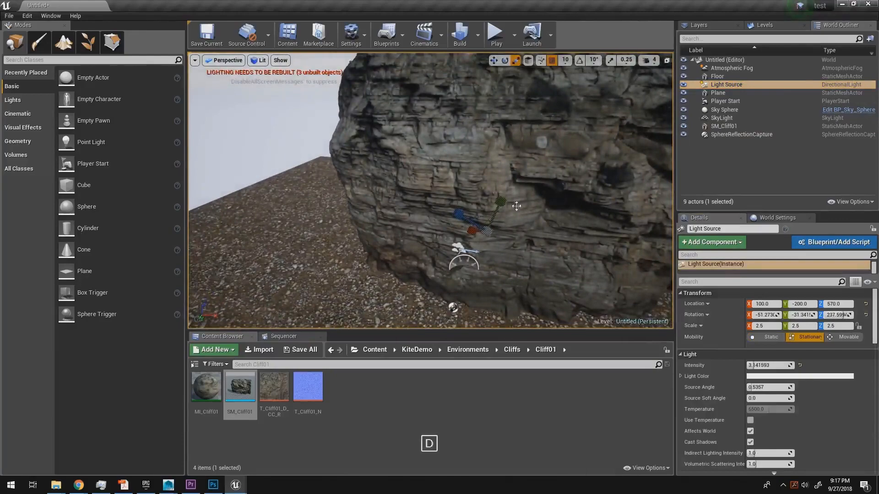
# Check the cliff and its shadow on the gravel, and set the Light Source's mobility to Movable
pyautogui.press('s')
pyautogui.moveTo(516, 206); pyautogui.dragTo(695, 327, button='right')
pyautogui.press('w')
pyautogui.press('d')
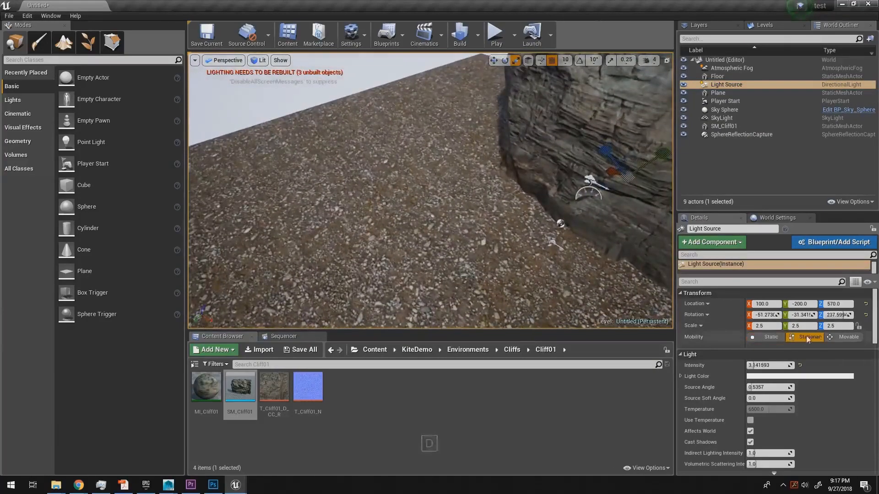
pyautogui.moveTo(808, 340); pyautogui.dragTo(695, 204, button='right')
pyautogui.press('a')
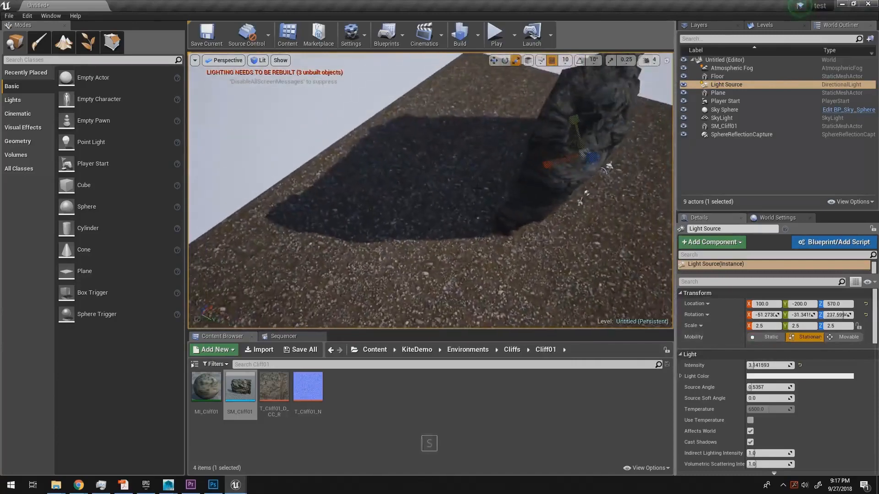
pyautogui.moveTo(579, 262); pyautogui.dragTo(590, 219, button='right')
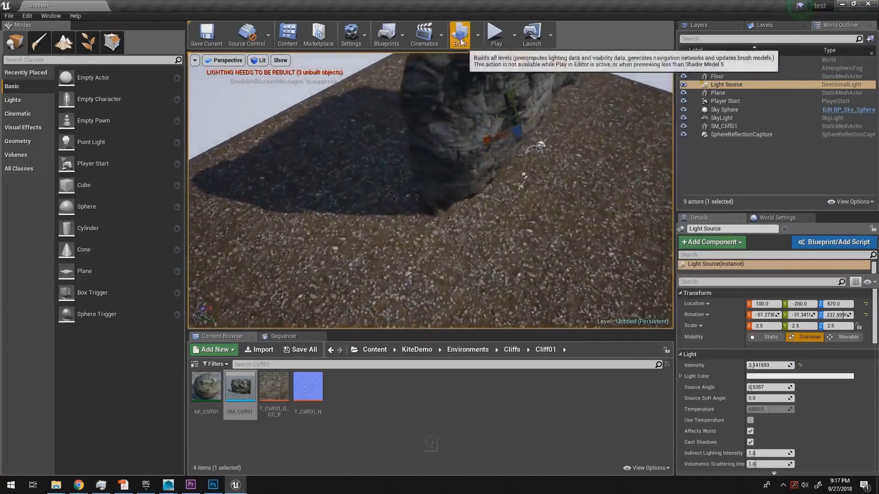
pyautogui.press('a')
pyautogui.moveTo(463, 129); pyautogui.dragTo(485, 87, button='right')
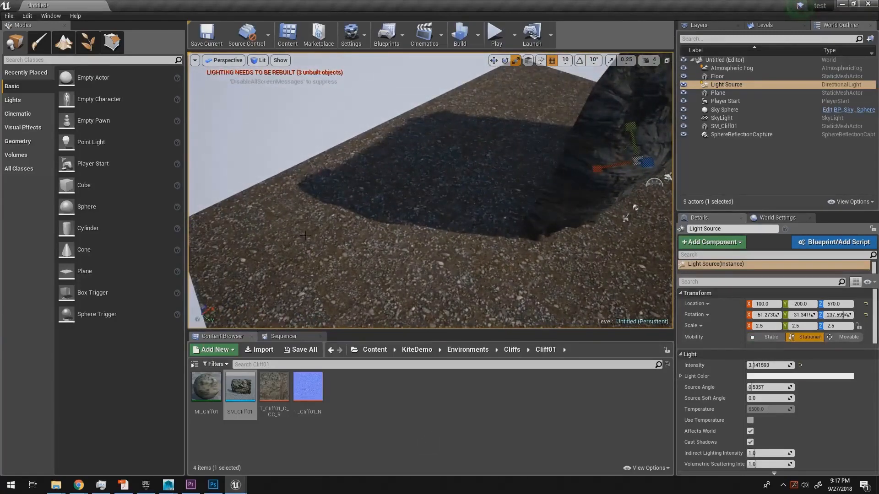
pyautogui.press('d')
pyautogui.moveTo(341, 214); pyautogui.dragTo(643, 246, button='right')
pyautogui.press('a')
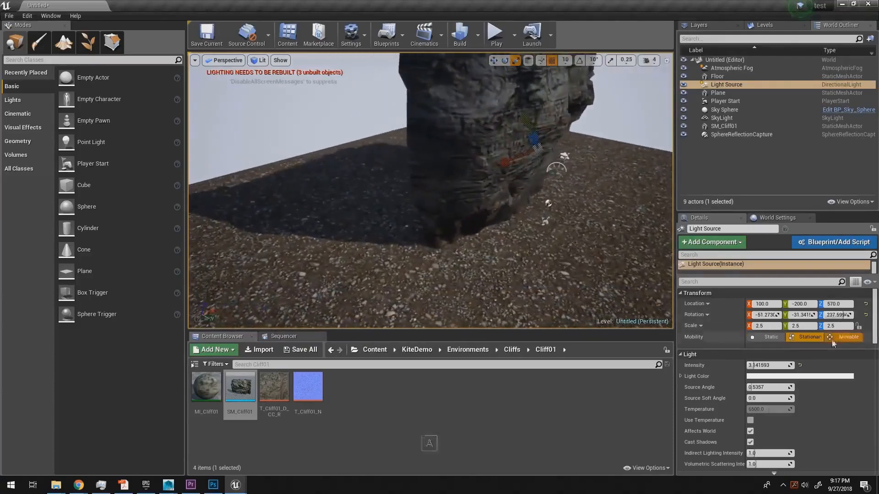
pyautogui.click(848, 337)
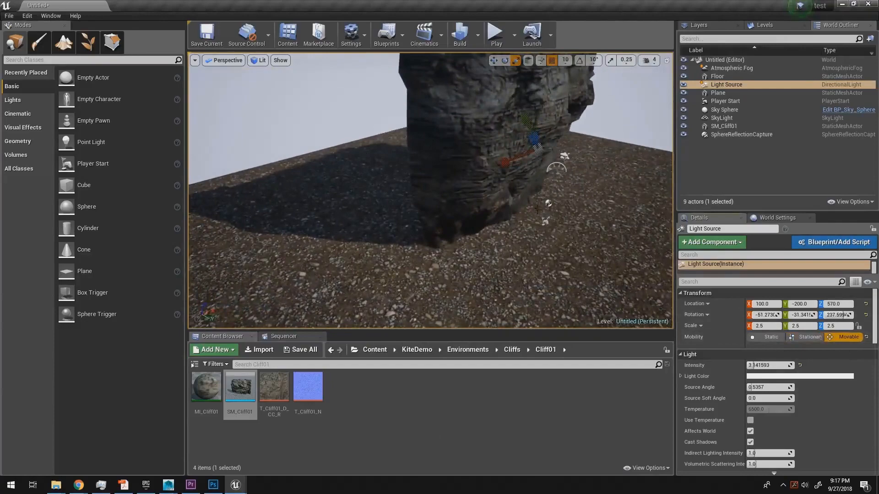
# Duplicate the cliff along the negative X direction to extend the rock wall
pyautogui.press('w')
pyautogui.moveTo(537, 210); pyautogui.dragTo(442, 215, button='right')
pyautogui.press('s')
pyautogui.press('a')
pyautogui.press('d')
pyautogui.press('q')
pyautogui.press('s')
pyautogui.press('a')
pyautogui.press('w')
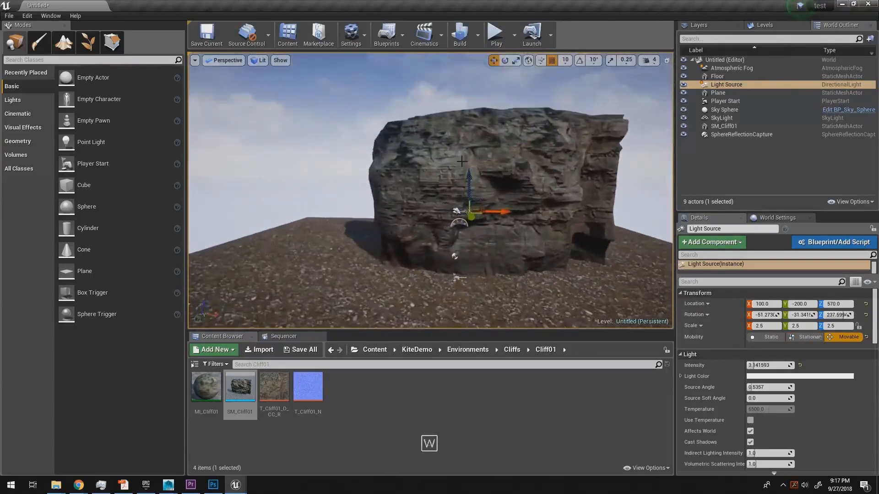
pyautogui.click(442, 214)
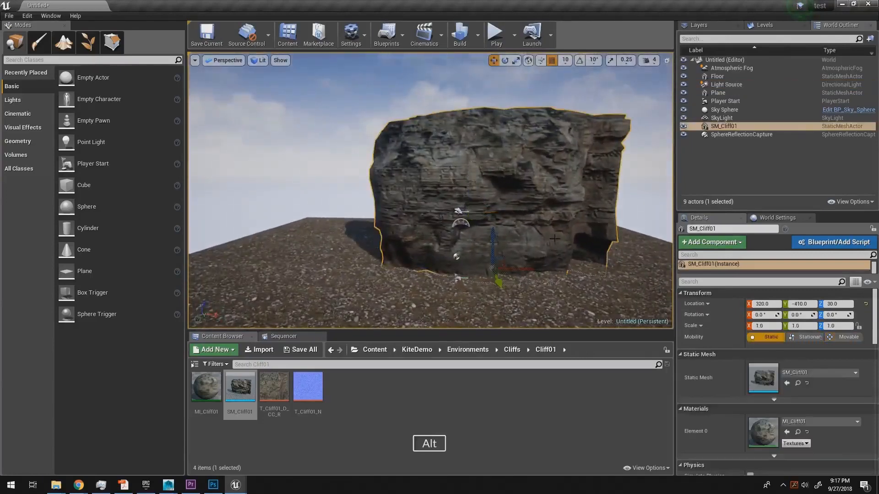
pyautogui.keyDown('alt'); pyautogui.moveTo(529, 272); pyautogui.dragTo(359, 262); pyautogui.keyUp('alt')
# Rotate the cliff copy about Z to about 13.96 degrees and scale it uniformly to about 0.888
pyautogui.press('e')
pyautogui.press('w')
pyautogui.press('r')
pyautogui.press('w')
# Duplicate the rotated, scaled cliff to the opposite end of the wall at an X location of about 1270
pyautogui.keyDown('alt'); pyautogui.moveTo(379, 229); pyautogui.dragTo(651, 228); pyautogui.keyUp('alt')
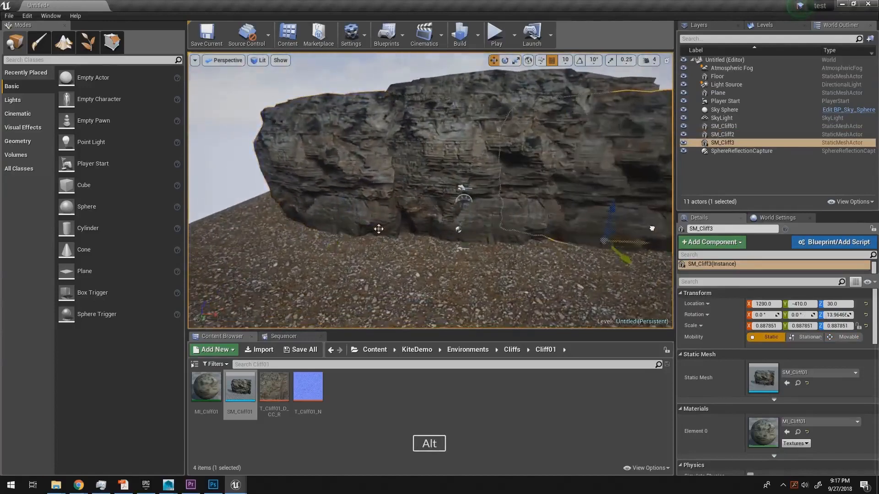
pyautogui.press('d')
pyautogui.moveTo(608, 257); pyautogui.dragTo(655, 258, button='right')
# Rotate the newest cliff copy about Z to about 2.7 degrees and move it to X 1580, Y -530
pyautogui.press('e')
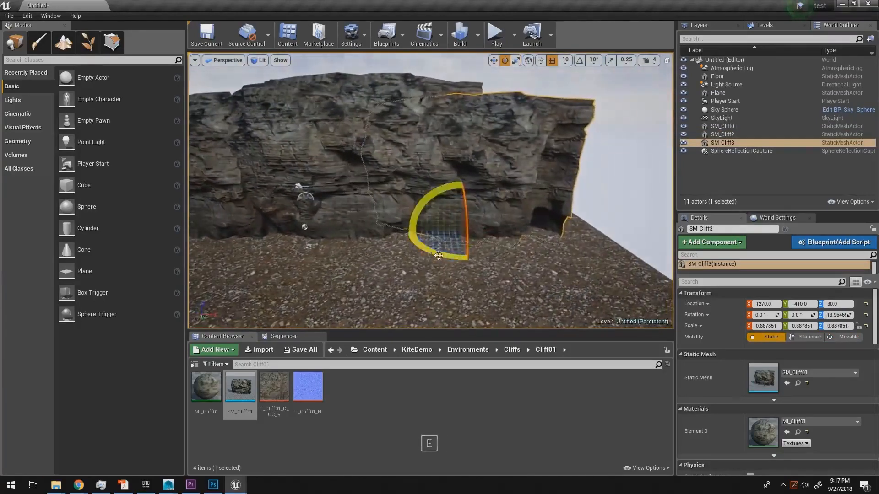
pyautogui.moveTo(461, 254); pyautogui.dragTo(447, 260)
pyautogui.press('w')
pyautogui.moveTo(484, 229); pyautogui.dragTo(499, 246)
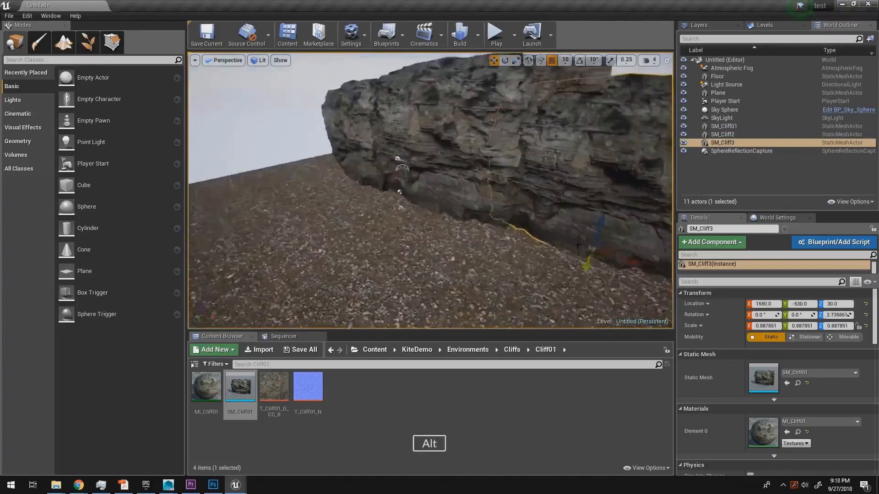
# Open the Ferns folder inside the Foliage folder of the KiteDemo environments
pyautogui.press('s')
pyautogui.moveTo(498, 246); pyautogui.dragTo(498, 246, button='right')
pyautogui.press('a')
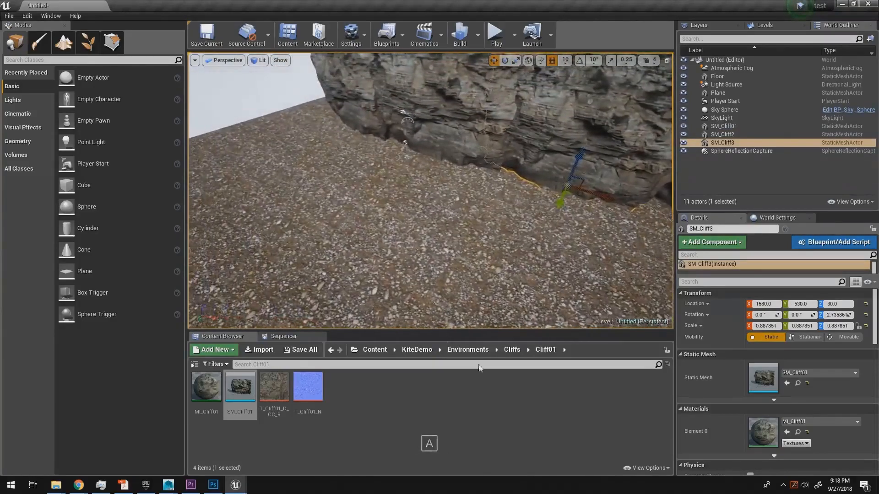
pyautogui.click(467, 350)
pyautogui.click(244, 410)
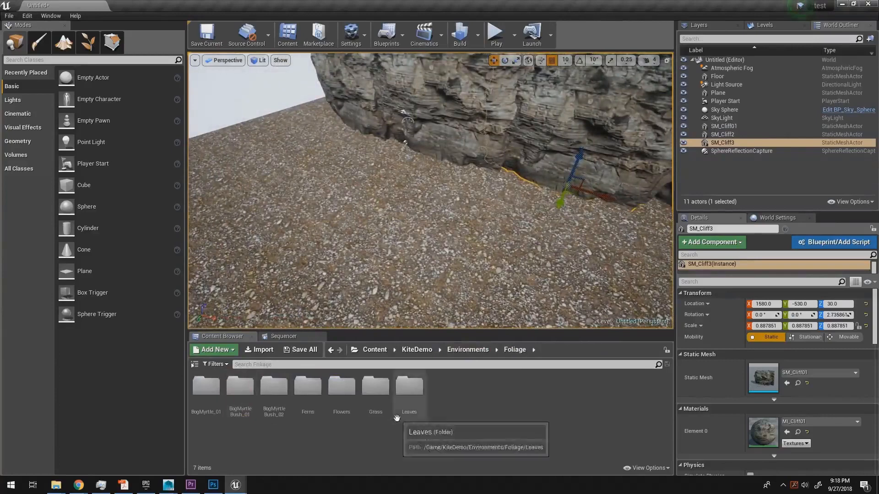
pyautogui.doubleClick(308, 387)
# Examine the fern static meshes SM_Fern_01, SM_Fern_02 and SM_Fern_03
pyautogui.click(311, 394)
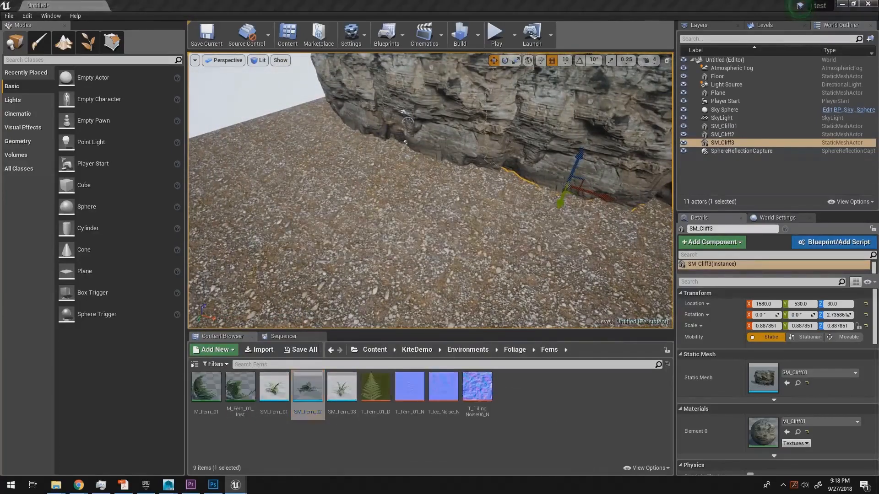
pyautogui.moveTo(636, 138); pyautogui.dragTo(462, 76)
pyautogui.press('d')
pyautogui.moveTo(455, 248); pyautogui.dragTo(460, 224, button='right')
pyautogui.press('w')
pyautogui.press('s')
pyautogui.press('a')
pyautogui.moveTo(563, 77); pyautogui.dragTo(878, 91)
pyautogui.click(274, 389)
pyautogui.click(305, 389)
pyautogui.click(341, 389)
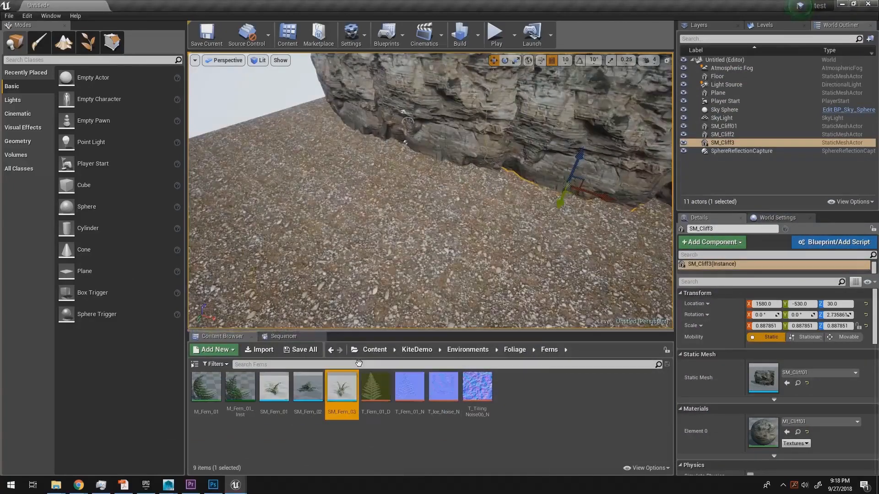
# Switch the editor to foliage painting mode with the gravel plane and cliffs in view
pyautogui.moveTo(412, 238); pyautogui.dragTo(361, 233, button='right')
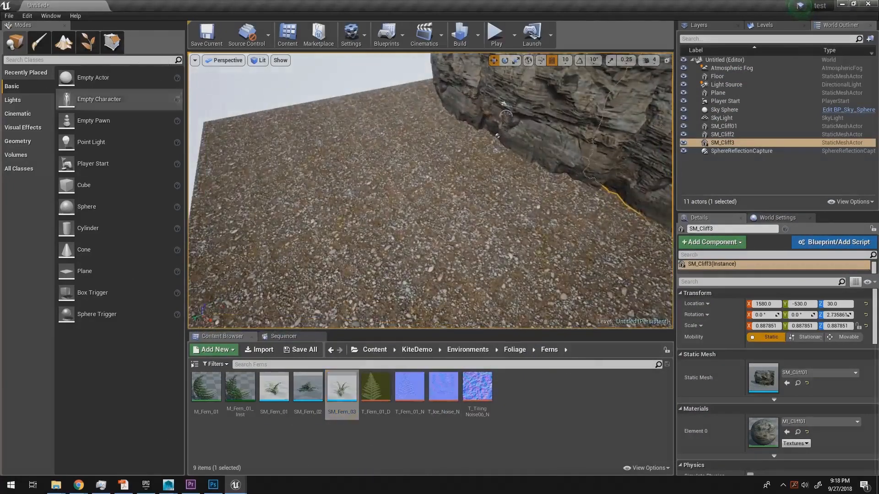
pyautogui.moveTo(555, 206); pyautogui.dragTo(607, 173, button='right')
pyautogui.press('s')
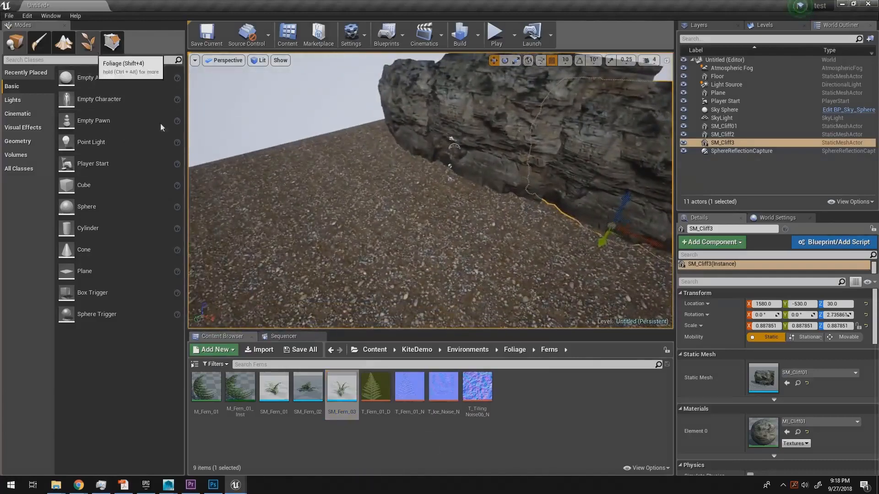
pyautogui.hotkey('shift', '4')
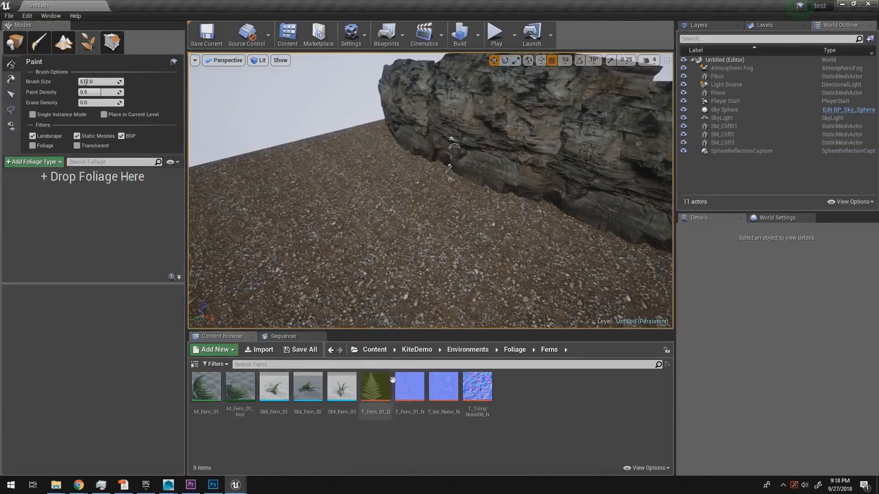
# Add the SM_Fern_03 mesh as a foliage type for painting
pyautogui.press('d')
pyautogui.moveTo(408, 207); pyautogui.dragTo(391, 218, button='right')
pyautogui.press('a')
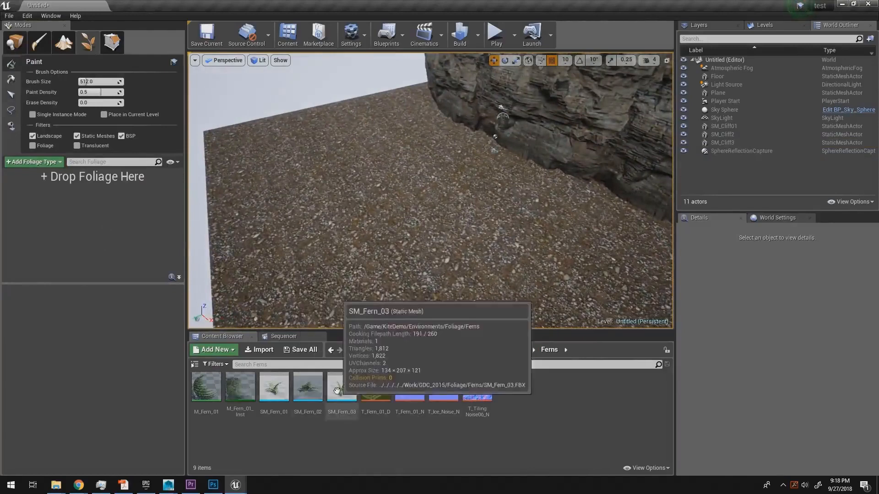
pyautogui.moveTo(341, 389); pyautogui.dragTo(93, 203)
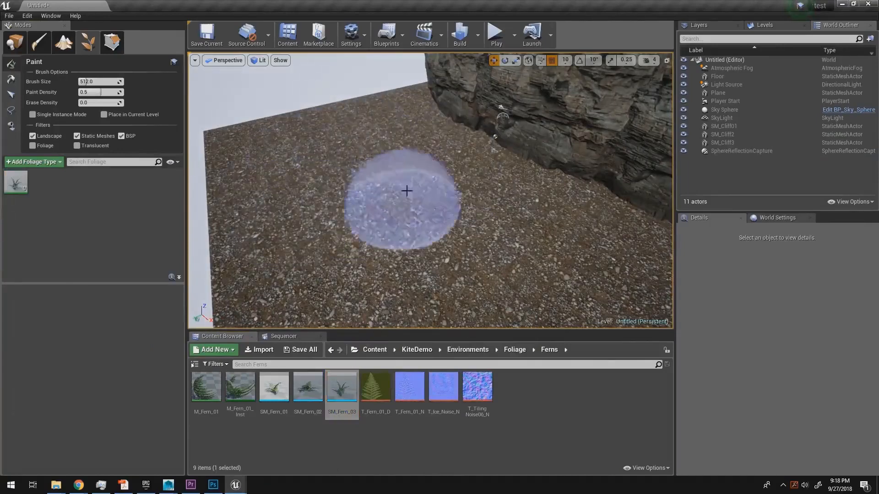
# Try painting ferns across the gravel plane with brush size 512 and paint density 0.5, and erase them all
pyautogui.press('a')
pyautogui.moveTo(392, 199)
pyautogui.mouseDown(button='right')
pyautogui.moveTo(412, 199)
pyautogui.moveTo(334, 179)
pyautogui.mouseUp(button='right')
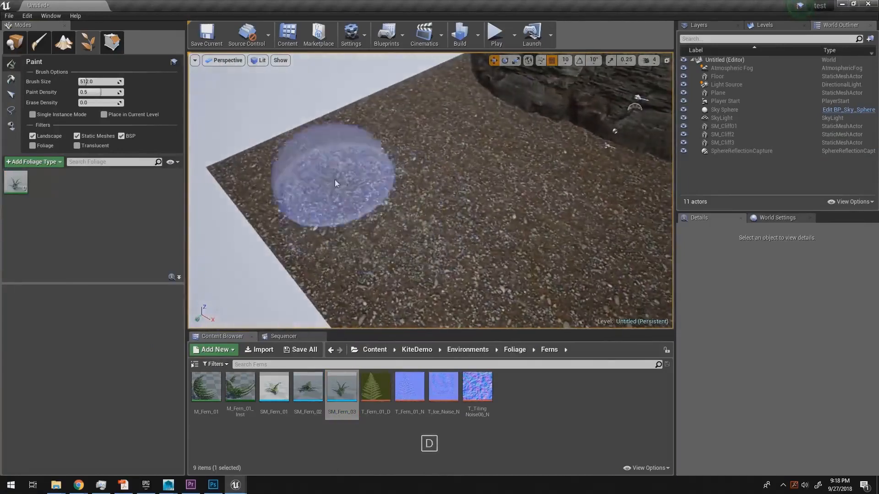
pyautogui.moveTo(334, 179)
pyautogui.mouseDown()
pyautogui.moveTo(362, 166)
pyautogui.moveTo(440, 189)
pyautogui.moveTo(545, 198)
pyautogui.moveTo(543, 206)
pyautogui.mouseUp()
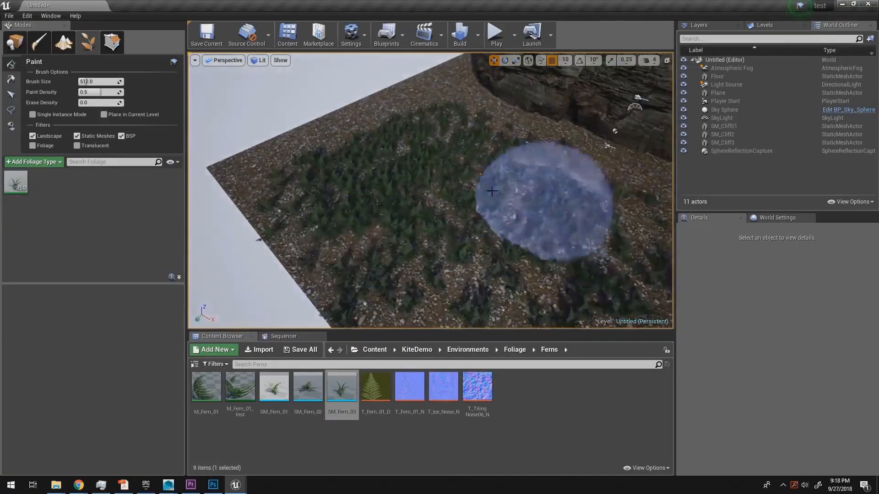
pyautogui.moveTo(543, 206); pyautogui.dragTo(568, 220, button='right')
pyautogui.moveTo(569, 186)
pyautogui.mouseDown()
pyautogui.moveTo(432, 153)
pyautogui.moveTo(353, 249)
pyautogui.moveTo(591, 123)
pyautogui.mouseUp()
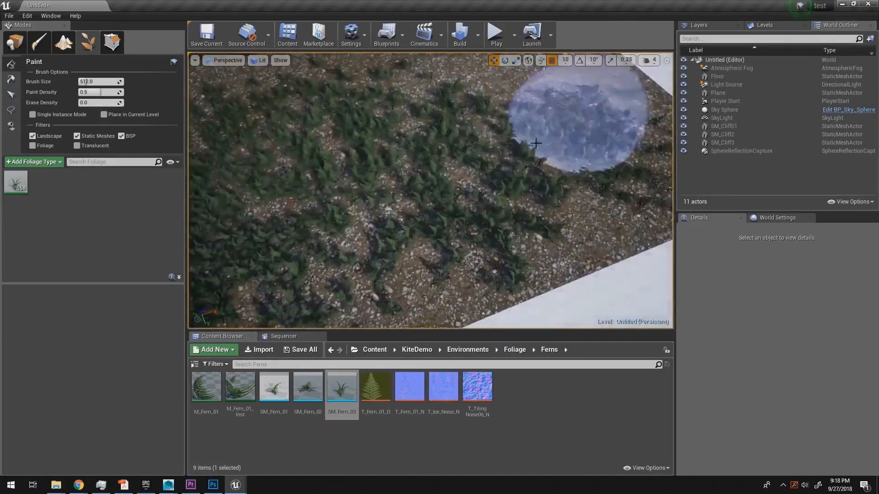
pyautogui.moveTo(591, 123); pyautogui.dragTo(476, 141, button='right')
pyautogui.moveTo(476, 142)
pyautogui.mouseDown()
pyautogui.moveTo(624, 181)
pyautogui.moveTo(536, 194)
pyautogui.mouseUp()
pyautogui.moveTo(536, 195); pyautogui.dragTo(609, 195, button='right')
pyautogui.moveTo(499, 160)
pyautogui.mouseDown()
pyautogui.moveTo(485, 143)
pyautogui.moveTo(474, 190)
pyautogui.moveTo(527, 199)
pyautogui.mouseUp()
pyautogui.press('a')
pyautogui.moveTo(526, 199)
pyautogui.mouseDown(button='right')
pyautogui.moveTo(453, 196)
pyautogui.moveTo(485, 208)
pyautogui.moveTo(439, 197)
pyautogui.mouseUp(button='right')
pyautogui.press('w')
pyautogui.moveTo(490, 174)
pyautogui.mouseDown()
pyautogui.moveTo(406, 263)
pyautogui.moveTo(430, 170)
pyautogui.mouseUp()
pyautogui.press('d')
pyautogui.moveTo(431, 170); pyautogui.dragTo(432, 212, button='right')
pyautogui.press('e')
pyautogui.moveTo(401, 248)
pyautogui.mouseDown()
pyautogui.moveTo(366, 294)
pyautogui.moveTo(547, 155)
pyautogui.mouseUp()
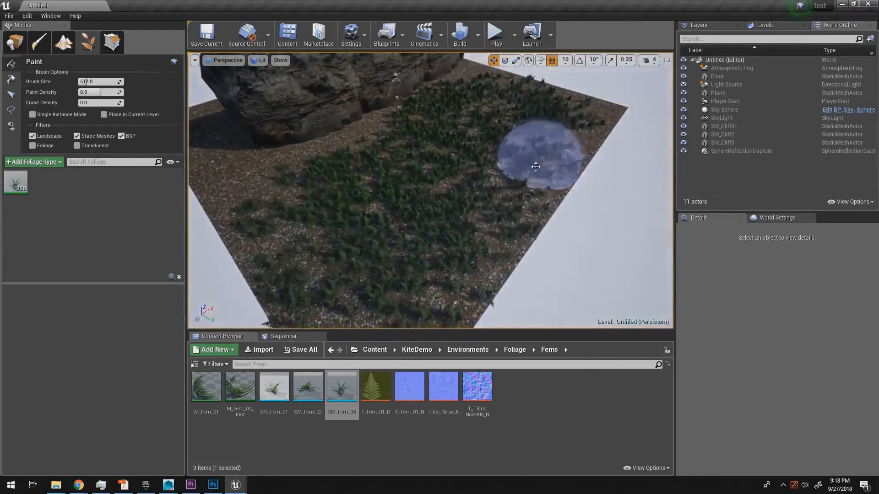
pyautogui.moveTo(413, 245)
pyautogui.keyDown('shift'); pyautogui.mouseDown()
pyautogui.moveTo(284, 239)
pyautogui.moveTo(353, 188)
pyautogui.moveTo(270, 320)
pyautogui.moveTo(452, 205)
pyautogui.moveTo(392, 188)
pyautogui.moveTo(589, 98)
pyautogui.moveTo(383, 186)
pyautogui.moveTo(559, 82)
pyautogui.mouseUp(); pyautogui.keyUp('shift')
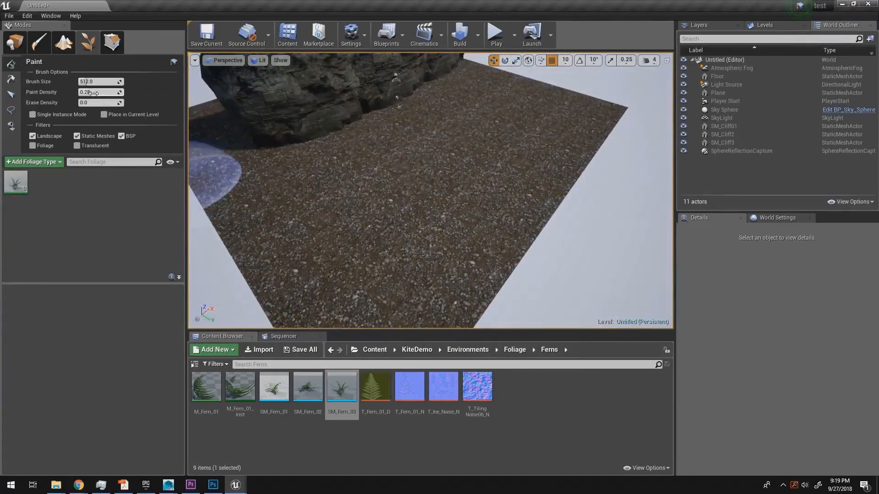
# Repaint ferns sparsely over the gravel plane, with paint density 0.11 and brush size reduced to about 1009
pyautogui.moveTo(90, 83); pyautogui.dragTo(114, 82)
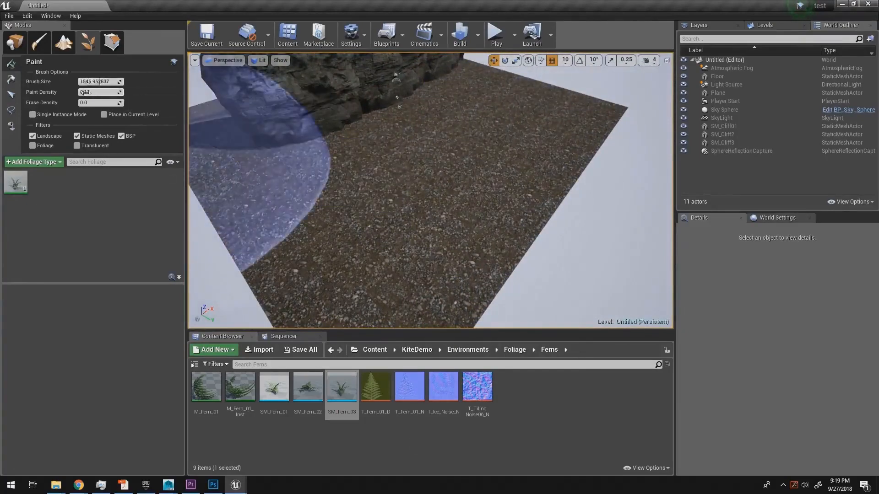
pyautogui.moveTo(353, 167)
pyautogui.mouseDown()
pyautogui.moveTo(343, 117)
pyautogui.moveTo(520, 136)
pyautogui.moveTo(371, 298)
pyautogui.moveTo(324, 187)
pyautogui.moveTo(471, 131)
pyautogui.moveTo(526, 161)
pyautogui.moveTo(453, 154)
pyautogui.mouseUp()
pyautogui.press('d')
pyautogui.moveTo(452, 155)
pyautogui.mouseDown(button='right')
pyautogui.moveTo(567, 187)
pyautogui.moveTo(444, 198)
pyautogui.mouseUp(button='right')
pyautogui.press('q')
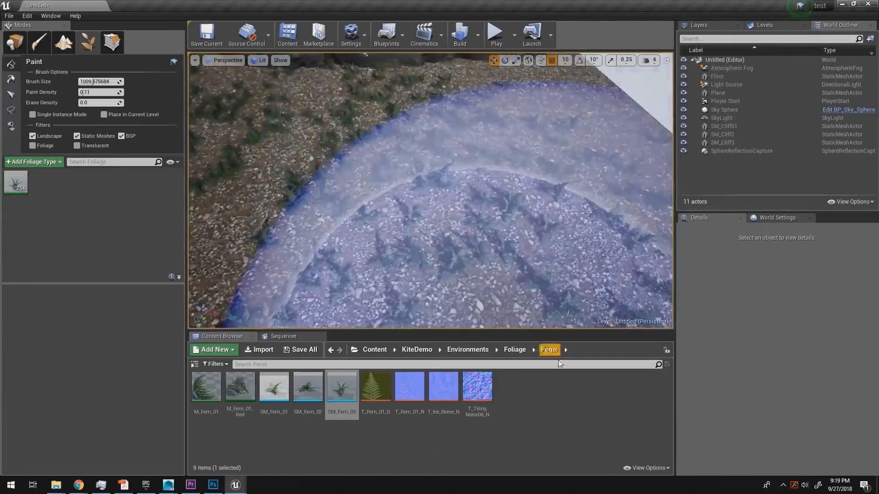
# Look through the Heather, Yarrow, FieldScabious and Buttercup flower folders for meshes to paint
pyautogui.click(515, 349)
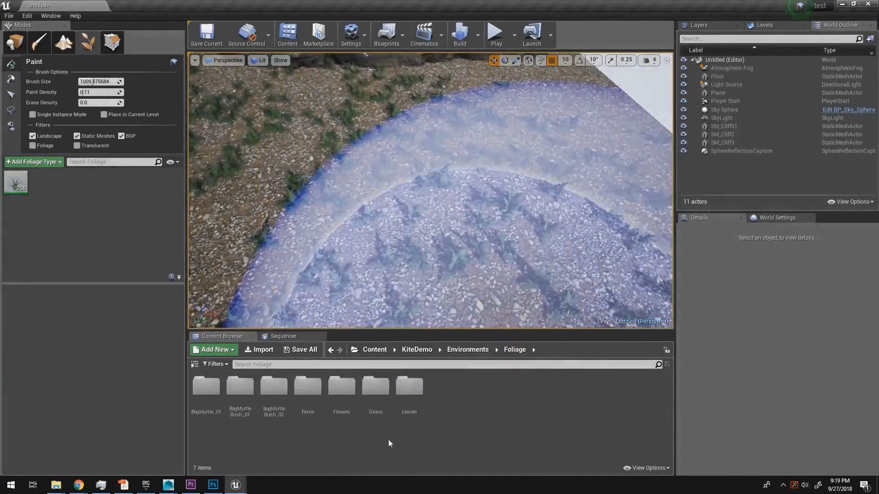
pyautogui.doubleClick(339, 410)
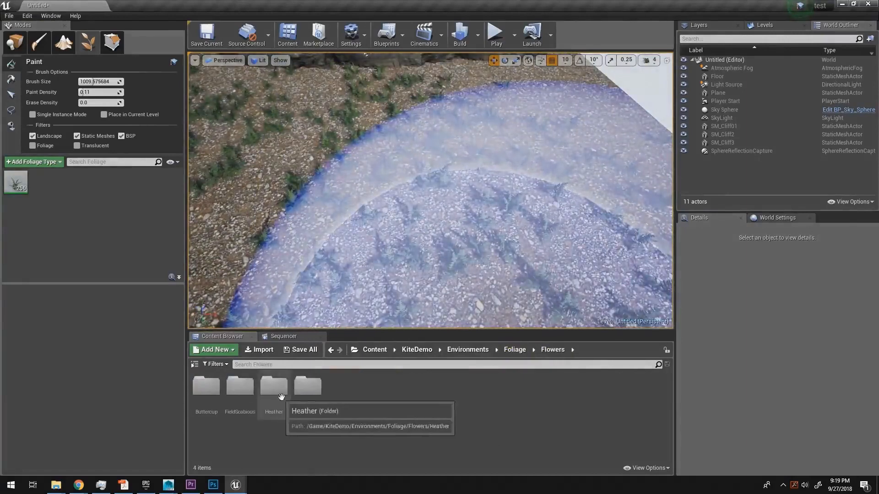
pyautogui.doubleClick(287, 418)
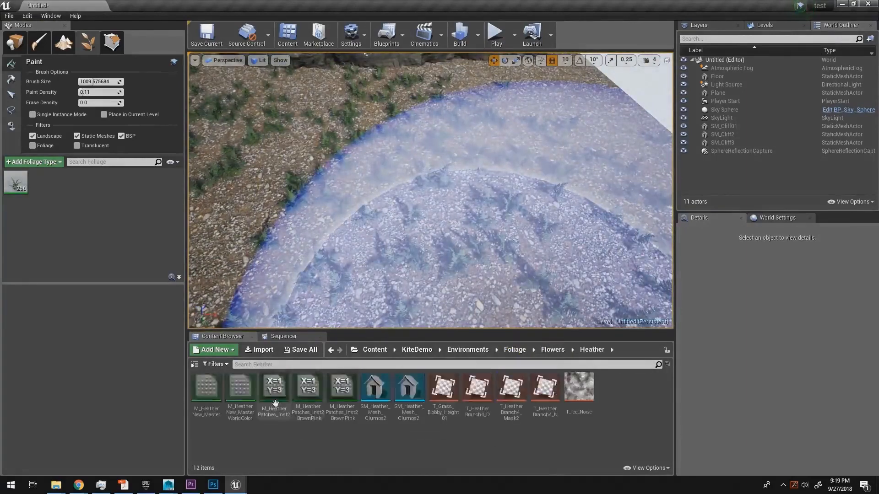
pyautogui.click(552, 349)
pyautogui.doubleClick(307, 387)
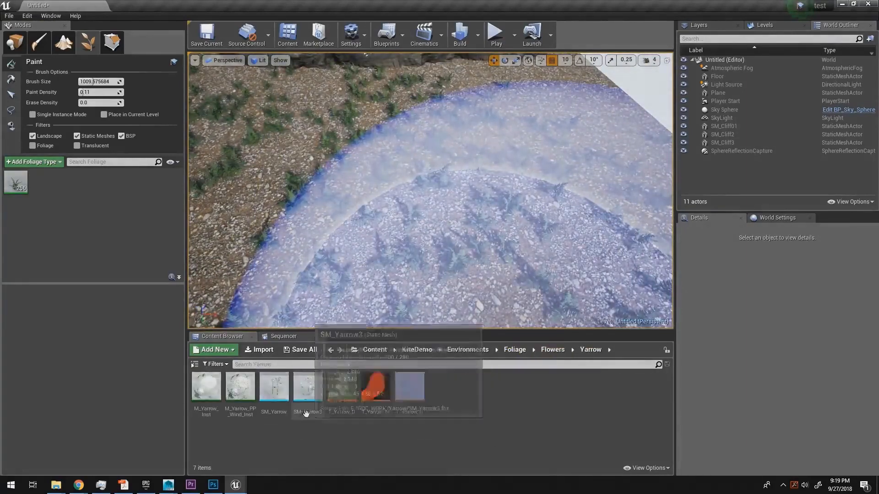
pyautogui.click(553, 350)
pyautogui.doubleClick(269, 399)
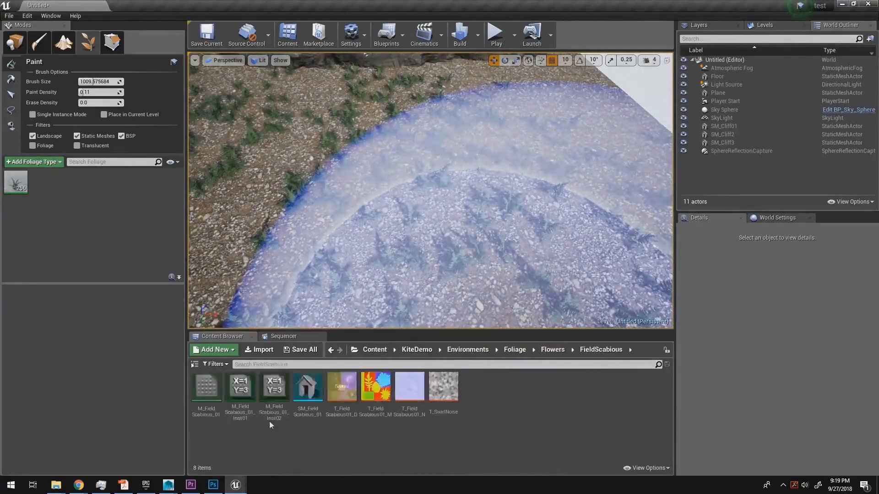
pyautogui.click(553, 349)
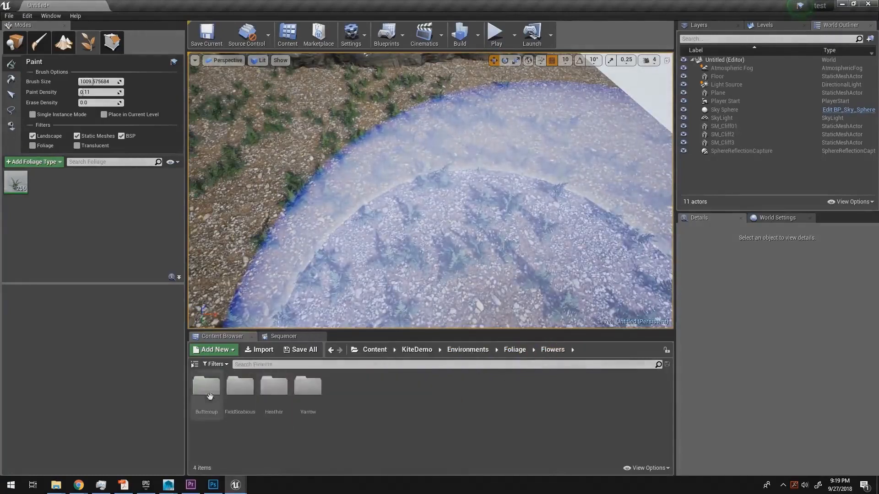
pyautogui.doubleClick(206, 390)
pyautogui.click(553, 349)
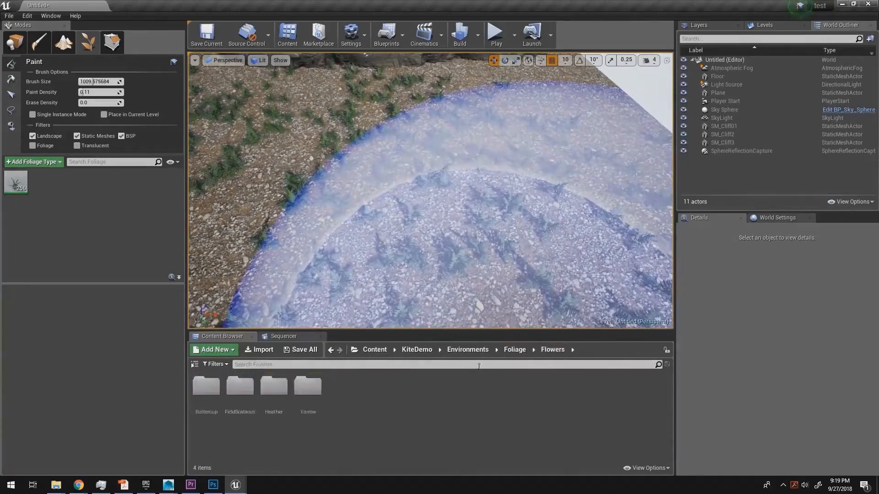
# Add the SM_Heather_Mesh_Clumps2_WorldPopulate mesh from the Heather flower folder as a foliage type
pyautogui.doubleClick(274, 388)
pyautogui.click(416, 394)
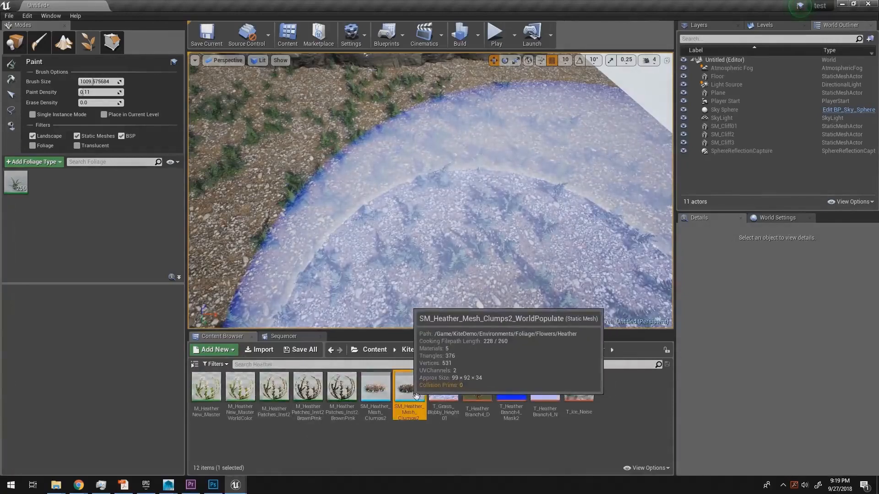
pyautogui.moveTo(100, 200); pyautogui.dragTo(94, 202)
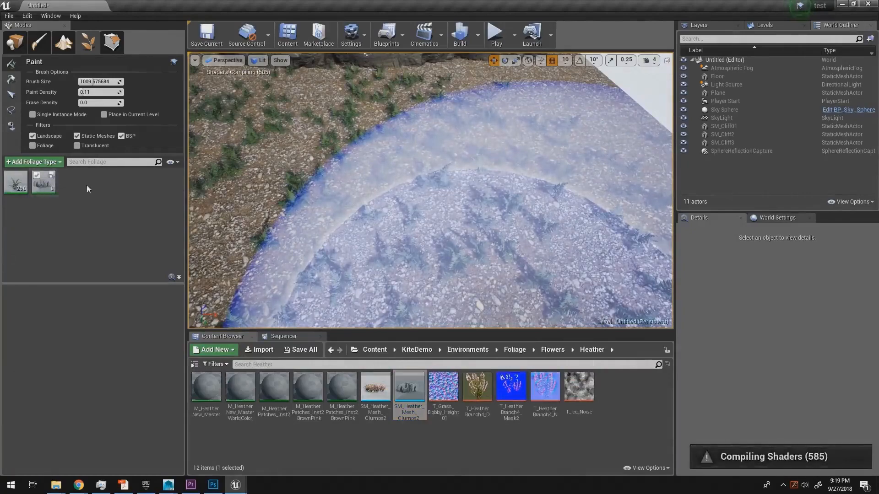
# Reduce the brush size to about 638 and paint heather clumps among the ferns across the gravel plane
pyautogui.press('a')
pyautogui.moveTo(413, 172); pyautogui.dragTo(420, 170, button='right')
pyautogui.press('s')
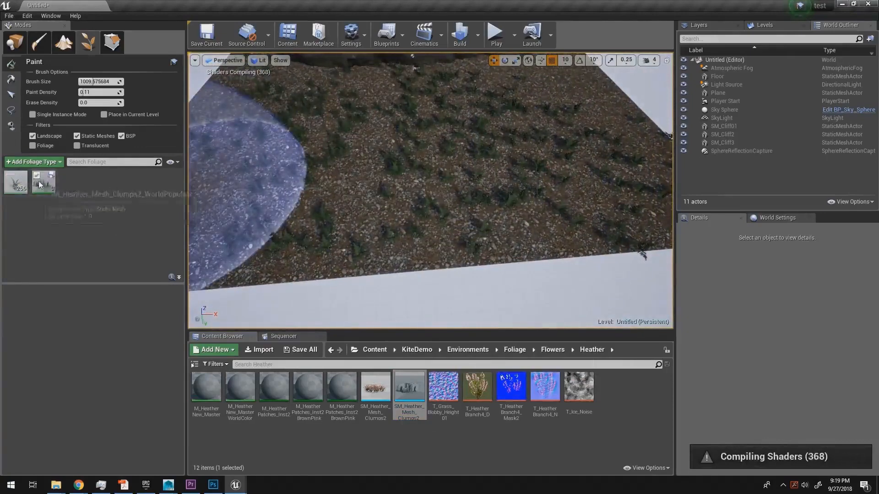
pyautogui.press('a')
pyautogui.moveTo(460, 188); pyautogui.dragTo(460, 187, button='right')
pyautogui.press('e')
pyautogui.press('w')
pyautogui.press('d')
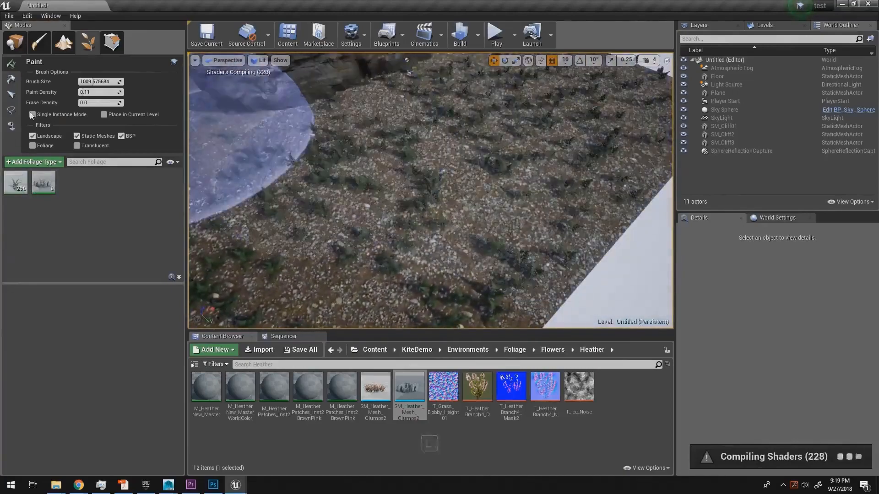
pyautogui.moveTo(90, 82); pyautogui.dragTo(87, 82)
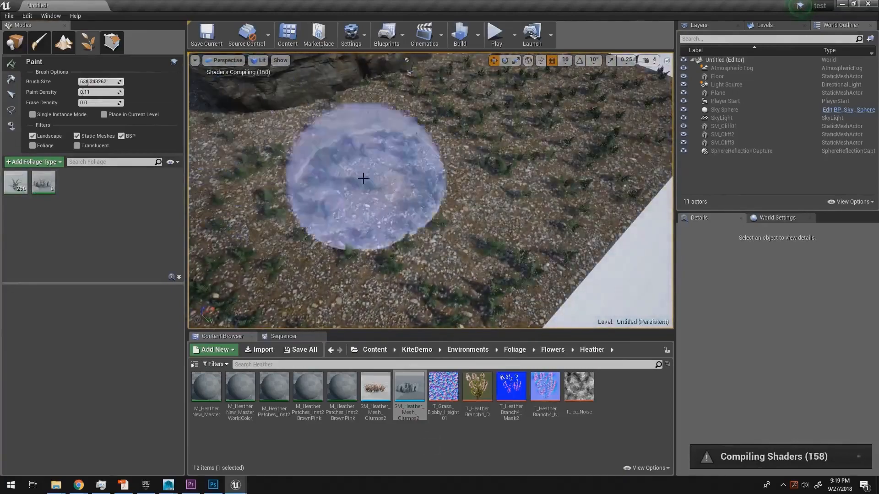
pyautogui.moveTo(363, 178)
pyautogui.mouseDown()
pyautogui.moveTo(349, 177)
pyautogui.moveTo(475, 153)
pyautogui.moveTo(502, 228)
pyautogui.moveTo(281, 197)
pyautogui.moveTo(555, 75)
pyautogui.moveTo(509, 174)
pyautogui.mouseUp()
pyautogui.press('d')
pyautogui.press('w')
pyautogui.moveTo(510, 174); pyautogui.dragTo(509, 174, button='right')
pyautogui.press('s')
pyautogui.press('e')
pyautogui.moveTo(567, 218)
pyautogui.mouseDown()
pyautogui.moveTo(271, 246)
pyautogui.moveTo(402, 225)
pyautogui.moveTo(484, 226)
pyautogui.moveTo(331, 310)
pyautogui.moveTo(261, 316)
pyautogui.moveTo(540, 169)
pyautogui.moveTo(522, 206)
pyautogui.moveTo(517, 325)
pyautogui.mouseUp()
# Add the HillTree_02 mesh from the Environments Trees folder as a foliage type
pyautogui.click(515, 351)
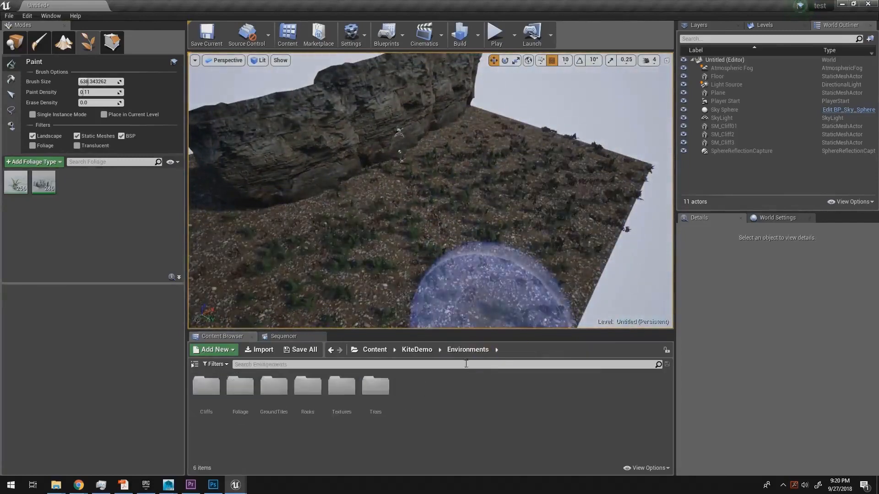
pyautogui.doubleClick(380, 396)
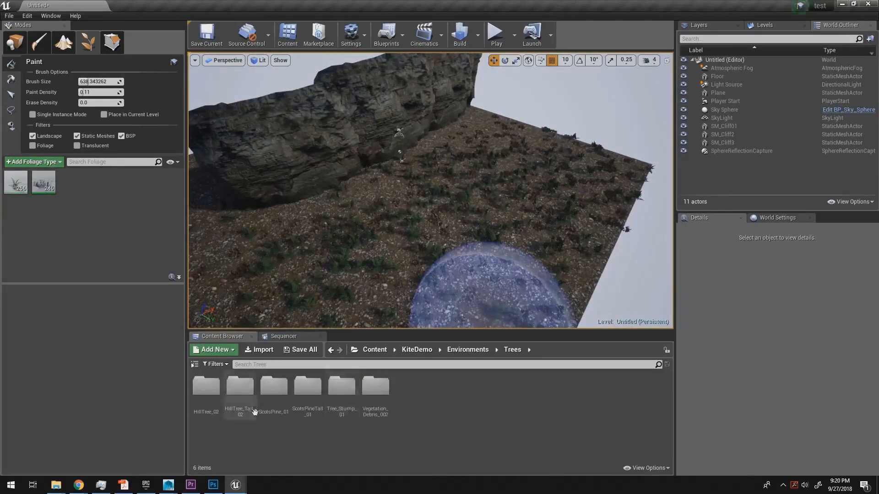
pyautogui.doubleClick(206, 388)
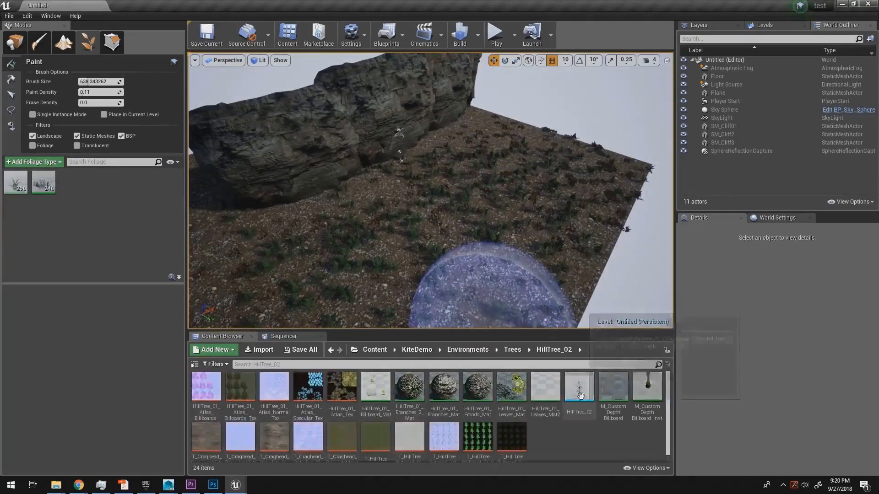
pyautogui.moveTo(579, 400); pyautogui.dragTo(93, 261)
pyautogui.moveTo(119, 206); pyautogui.dragTo(177, 241)
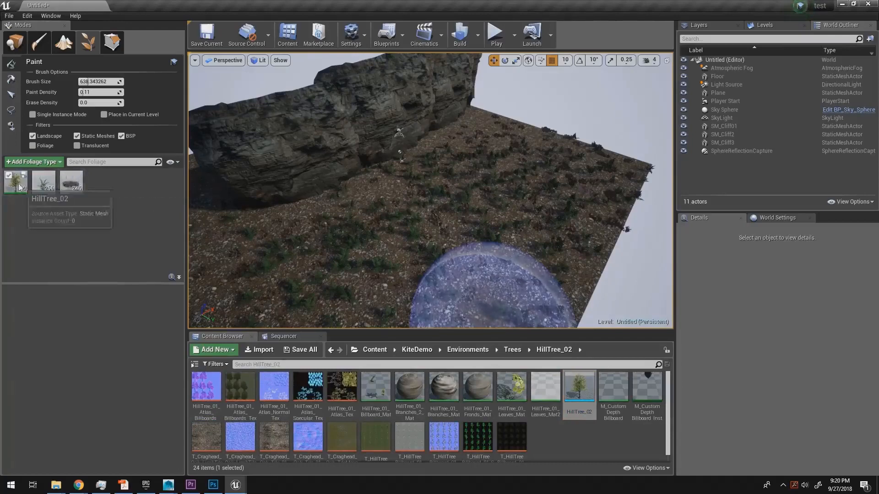
# Enable Single Instance Mode and place individual HillTree_02 trees across the gravel plane in front of the cliff
pyautogui.press('d')
pyautogui.moveTo(468, 206); pyautogui.dragTo(457, 211, button='right')
pyautogui.press('a')
pyautogui.press('d')
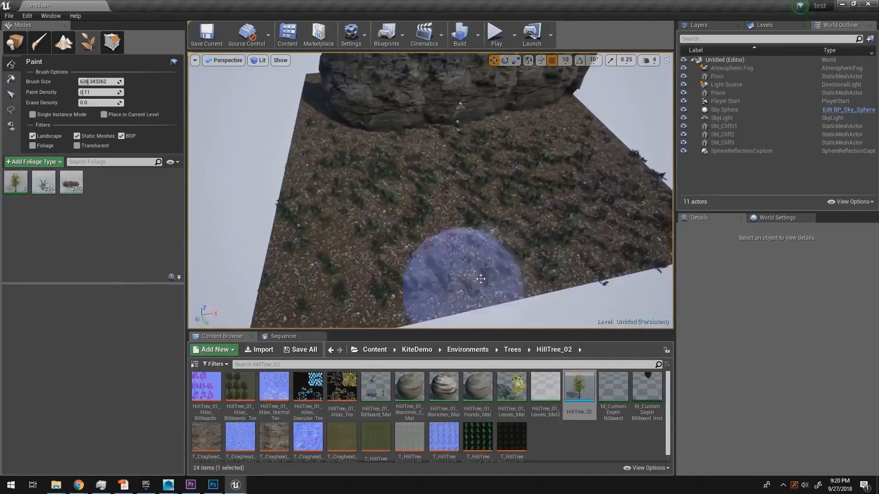
pyautogui.press('d')
pyautogui.moveTo(604, 132); pyautogui.dragTo(595, 133, button='right')
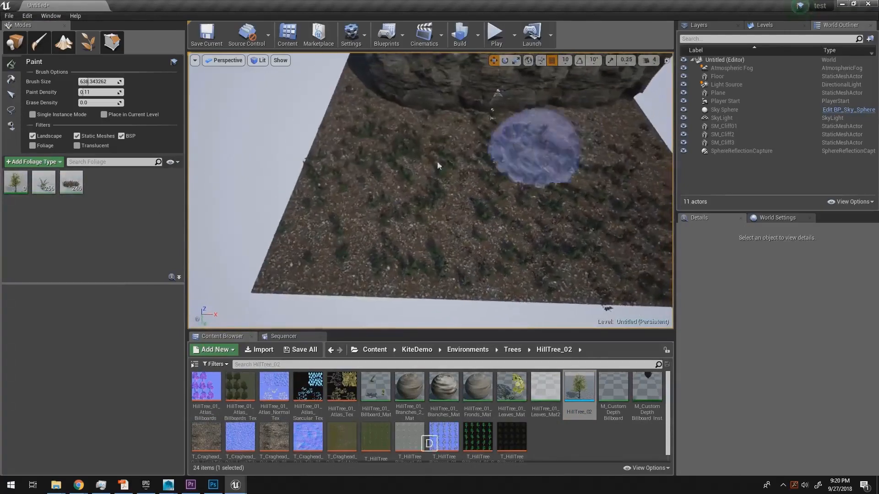
pyautogui.click(33, 116)
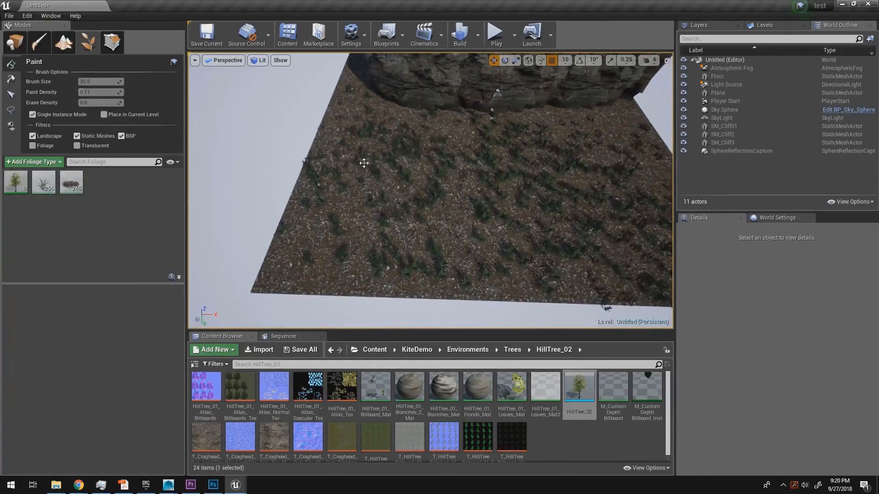
pyautogui.click(332, 245)
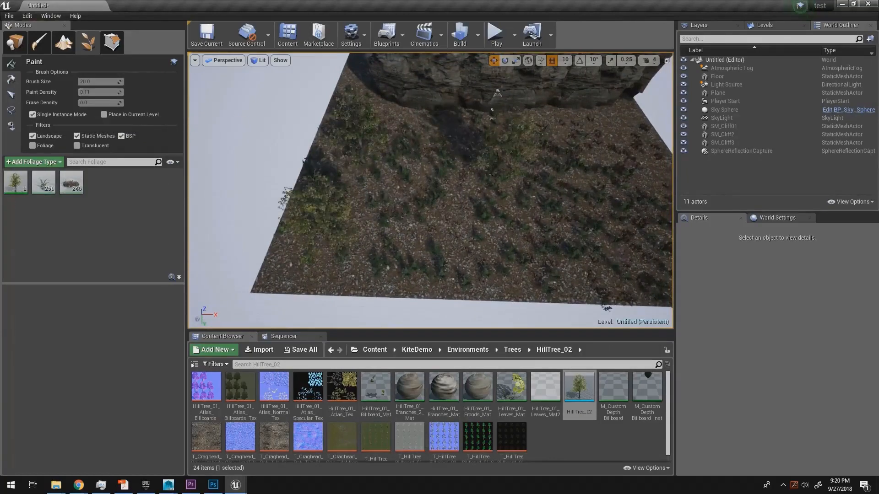
pyautogui.click(437, 209)
pyautogui.click(593, 155)
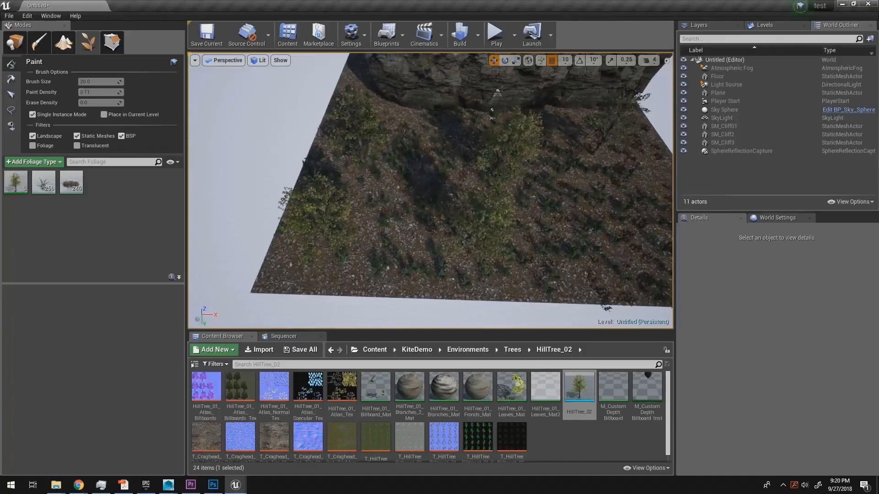
pyautogui.click(428, 188)
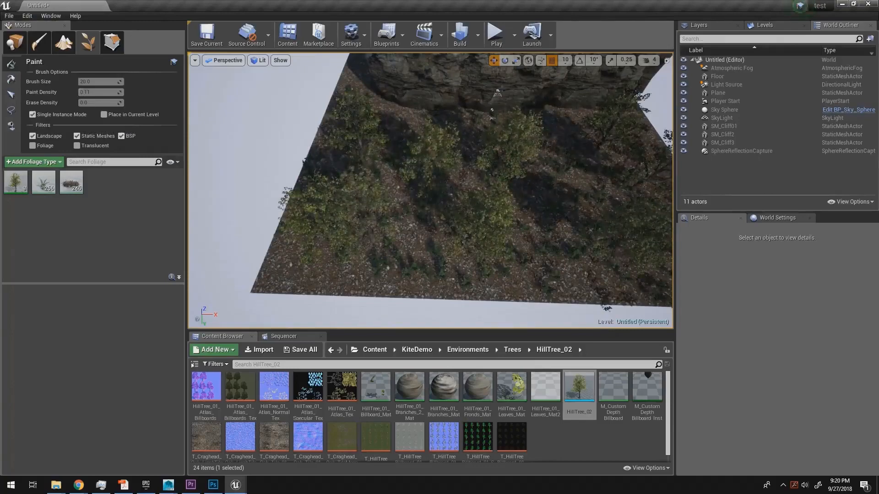
pyautogui.click(567, 200)
# Place a few more single HillTree_02 trees in the open gaps between the existing trees
pyautogui.moveTo(557, 222); pyautogui.dragTo(557, 222, button='right')
pyautogui.press('q')
pyautogui.click(494, 261)
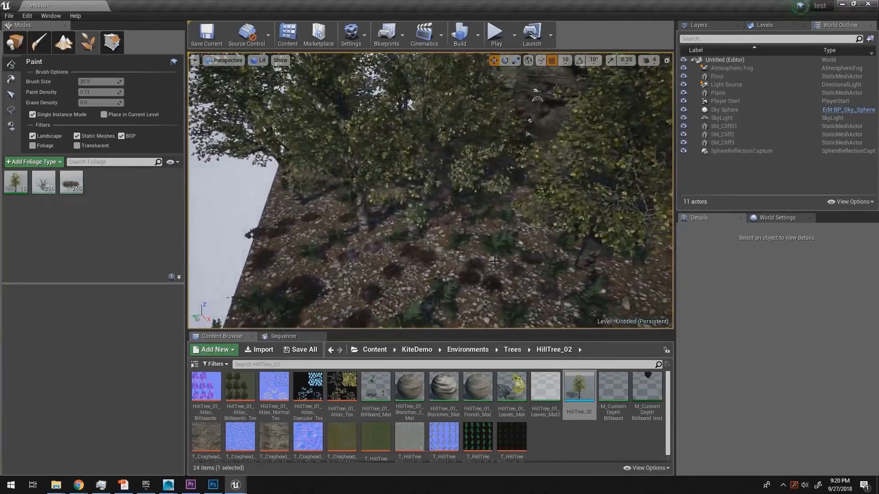
pyautogui.click(389, 288)
pyautogui.press('a')
pyautogui.moveTo(389, 289); pyautogui.dragTo(390, 289, button='right')
pyautogui.press('q')
pyautogui.moveTo(529, 243); pyautogui.dragTo(529, 243, button='right')
pyautogui.press('a')
# Switch to placement mode and inspect the trees, the cliff wall and the gravel plane, selecting SM_Cliff01 and the Plane
pyautogui.click(15, 48)
pyautogui.press('w')
pyautogui.moveTo(481, 213); pyautogui.dragTo(482, 215, button='right')
pyautogui.press('a')
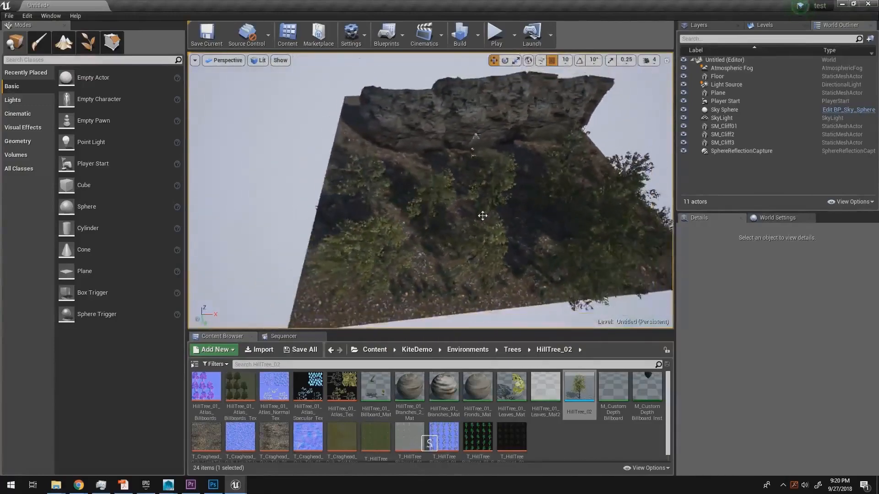
pyautogui.press('s')
pyautogui.moveTo(482, 215); pyautogui.dragTo(483, 215, button='right')
pyautogui.press('d')
pyautogui.moveTo(484, 98); pyautogui.dragTo(484, 99, button='right')
pyautogui.click(484, 99)
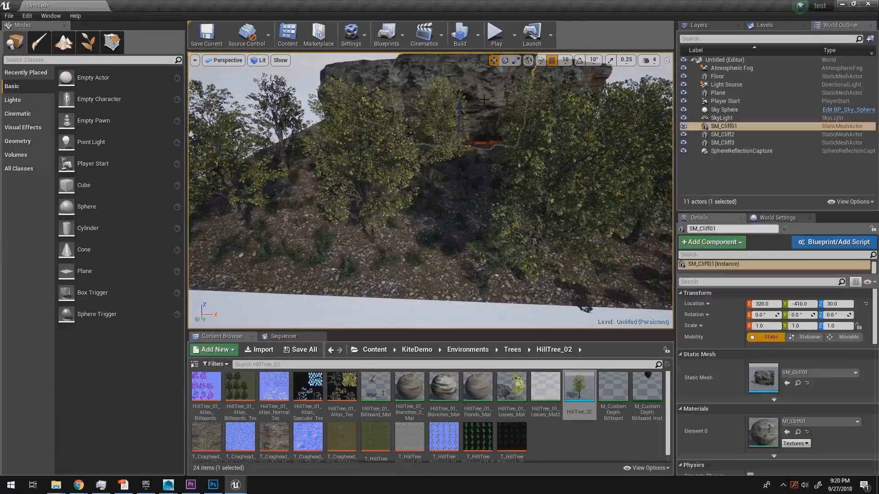
pyautogui.click(503, 243)
pyautogui.press('w')
pyautogui.moveTo(420, 266); pyautogui.dragTo(421, 266, button='right')
pyautogui.press('a')
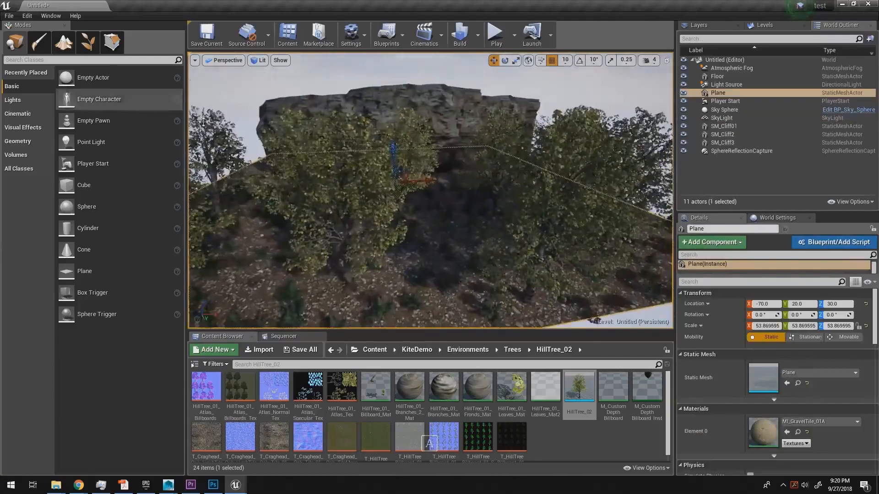
# Return to foliage painting mode and examine the placed trees against the cliff from several angles
pyautogui.click(88, 42)
pyautogui.scroll(5, 541, 233)
pyautogui.press('a')
pyautogui.moveTo(541, 233); pyautogui.dragTo(541, 234, button='right')
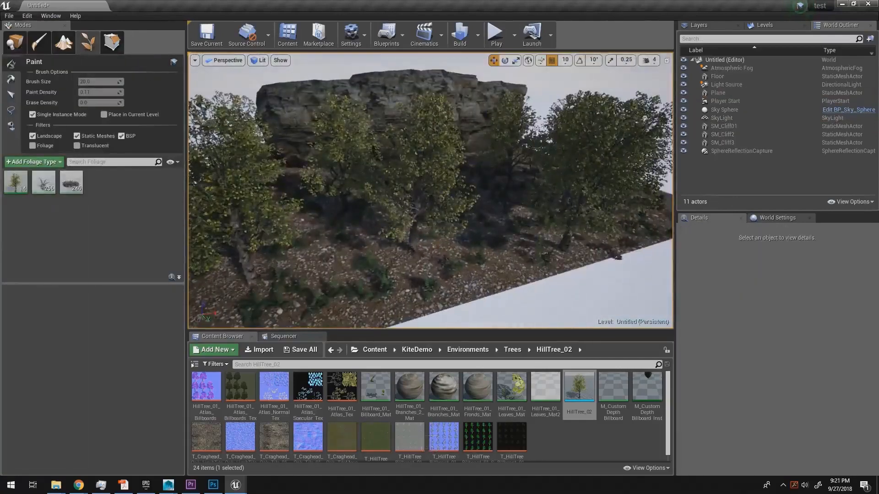
pyautogui.moveTo(596, 224); pyautogui.dragTo(468, 234, button='right')
pyautogui.press('d')
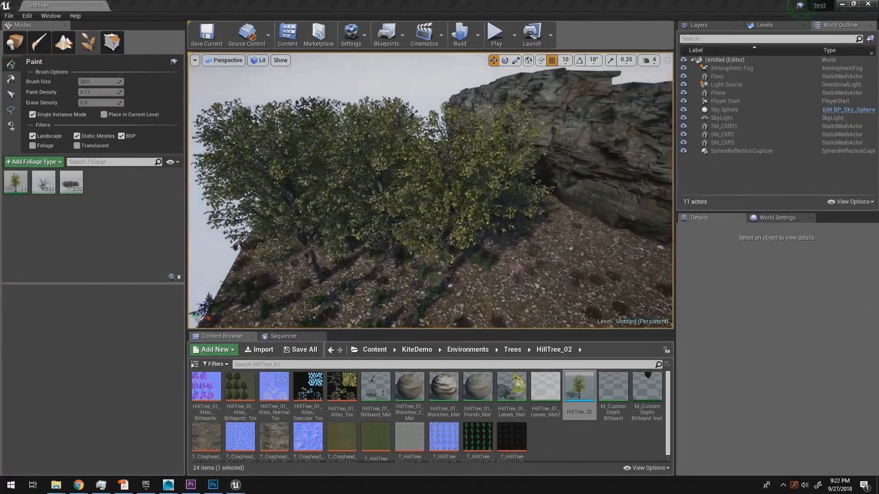
pyautogui.moveTo(514, 165); pyautogui.dragTo(565, 183, button='right')
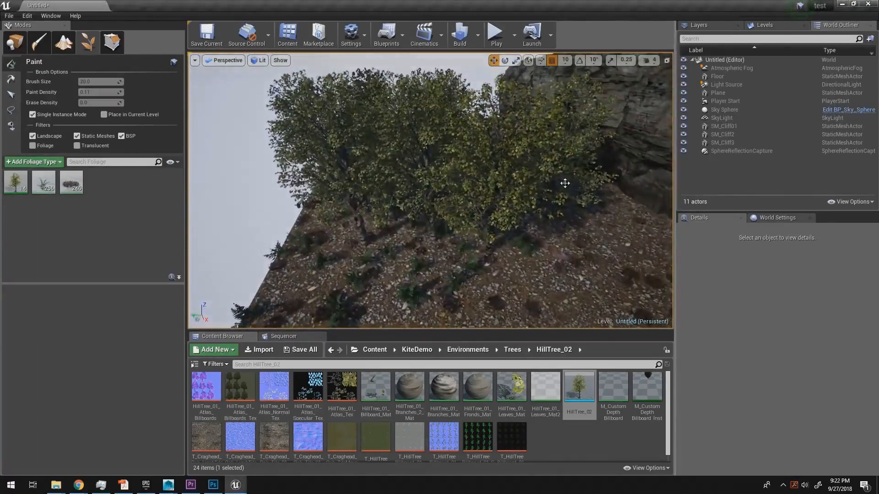